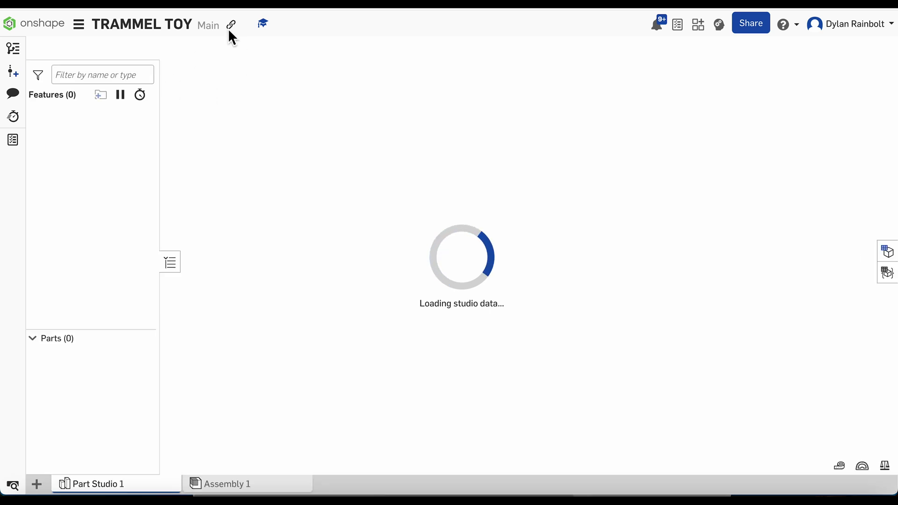
# - Rename the Part Studio 1 tab to SCREW SLIDER BLOCK
pyautogui.rightClick(117, 488)
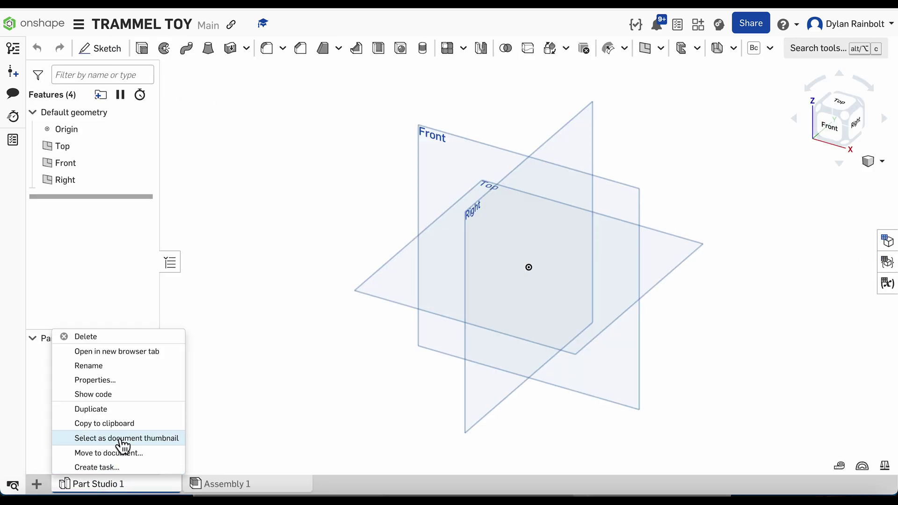
pyautogui.click(136, 366)
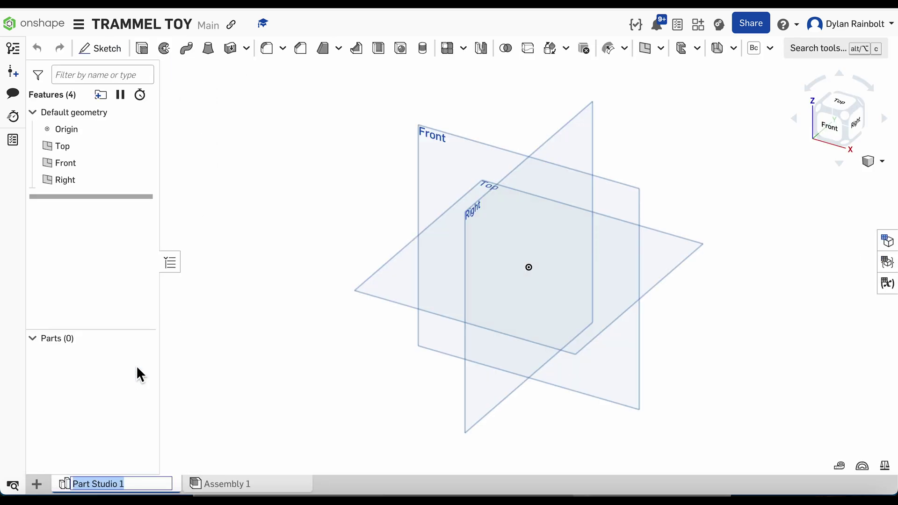
pyautogui.write('SCREW SLIDER BLOCK')
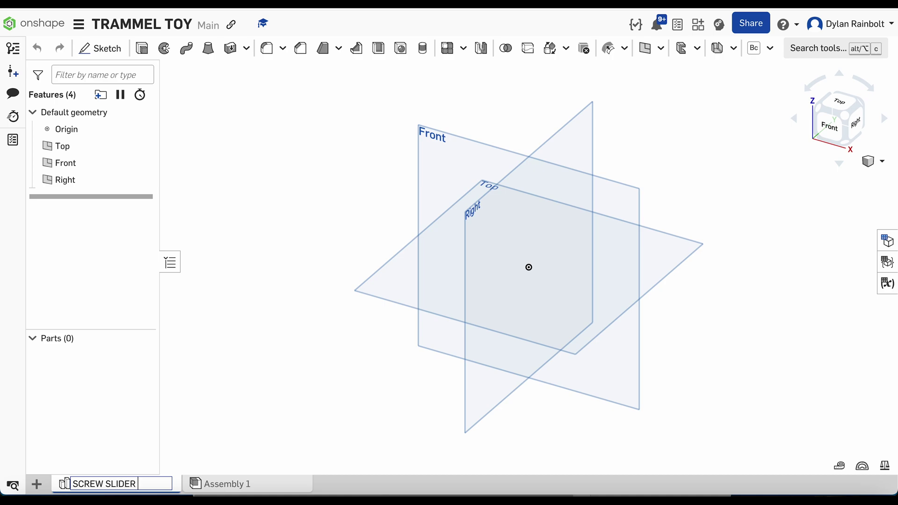
pyautogui.press('Return')
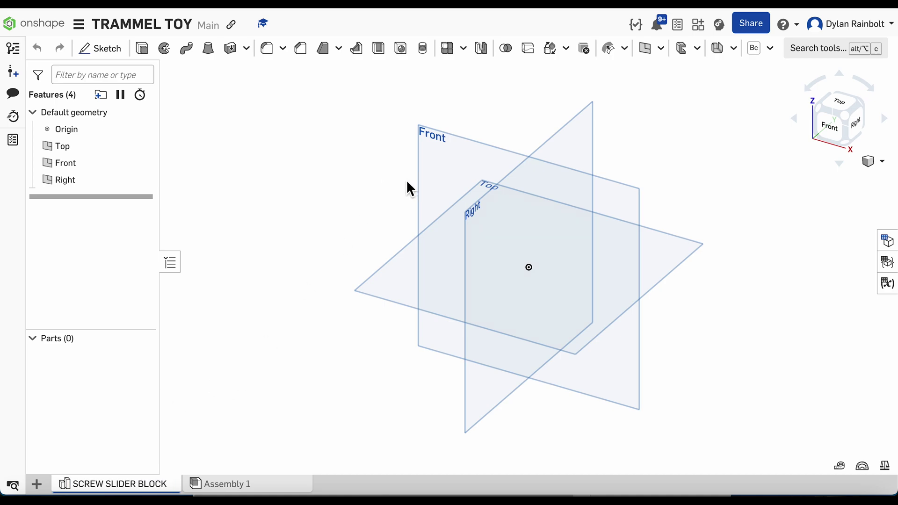
# - Sketch a center point rectangle about 2.44 in wide and 1.22 in high on the Top plane, centered on the origin
pyautogui.click(453, 168)
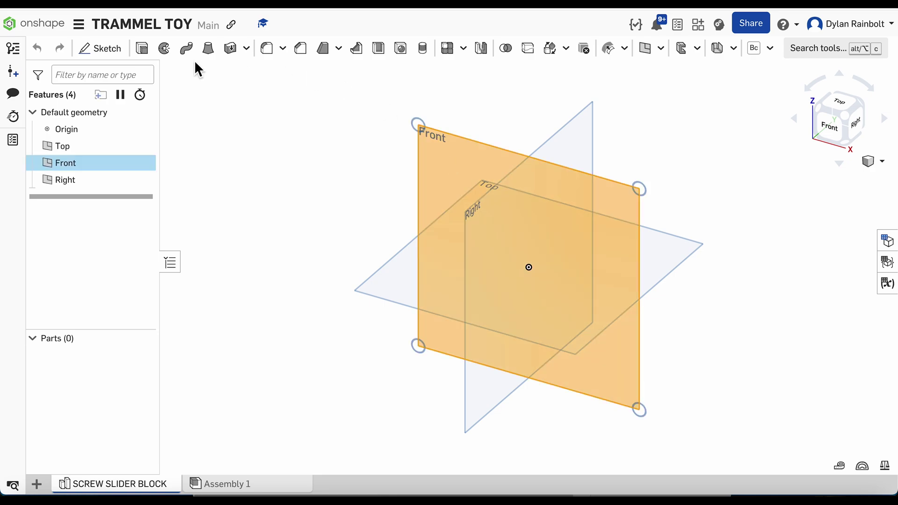
pyautogui.click(721, 203)
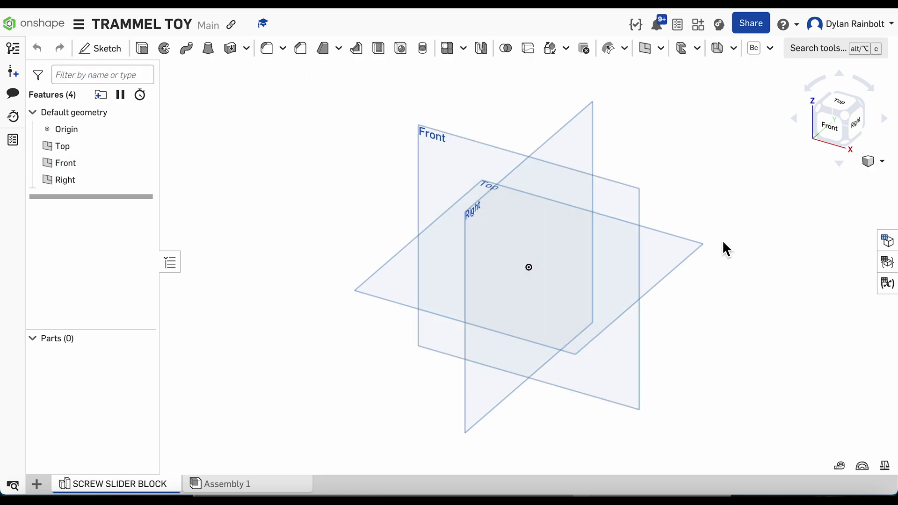
pyautogui.click(668, 257)
pyautogui.click(840, 105)
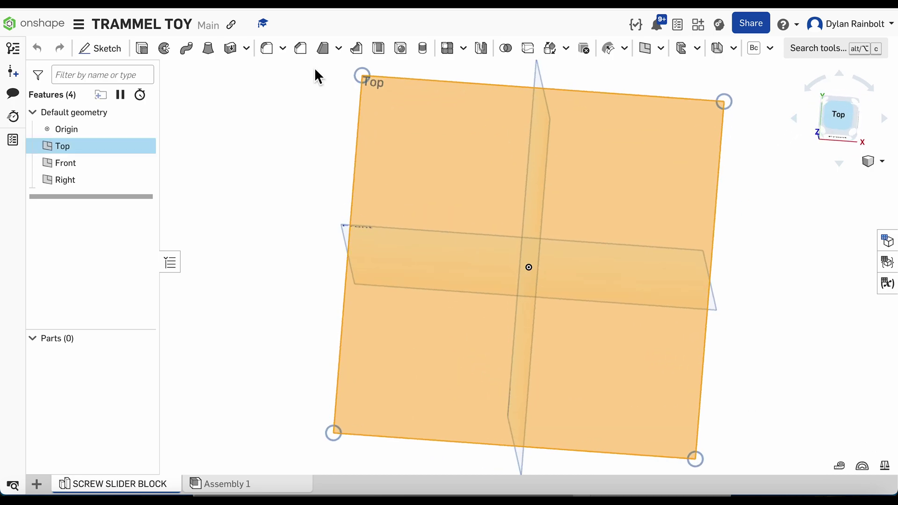
pyautogui.click(115, 49)
pyautogui.click(181, 48)
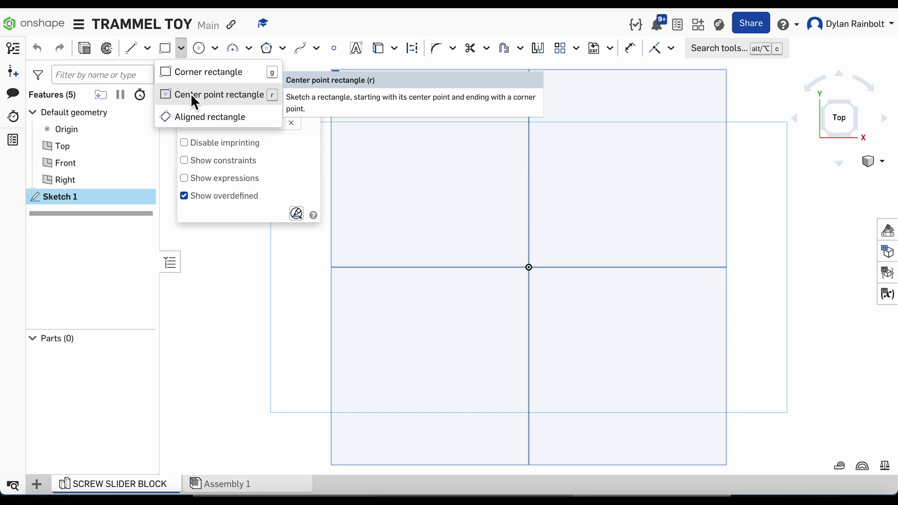
pyautogui.click(190, 93)
pyautogui.click(530, 267)
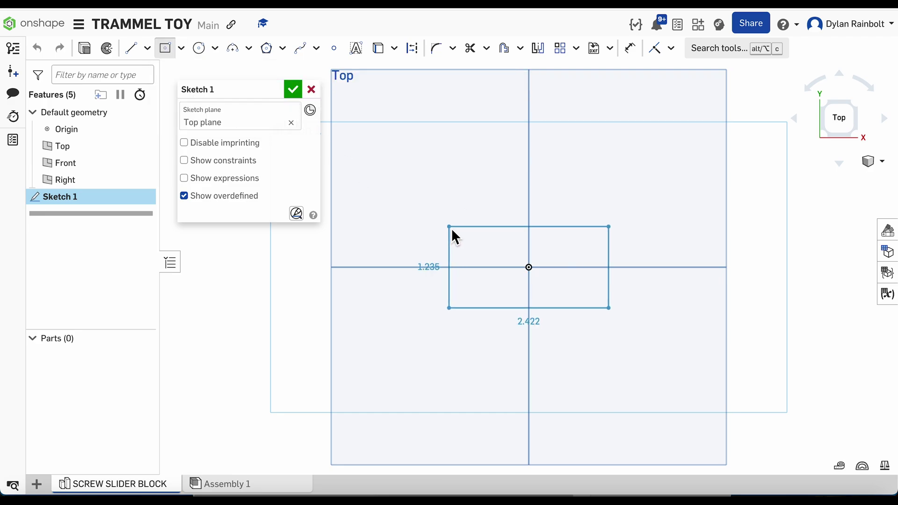
pyautogui.click(449, 227)
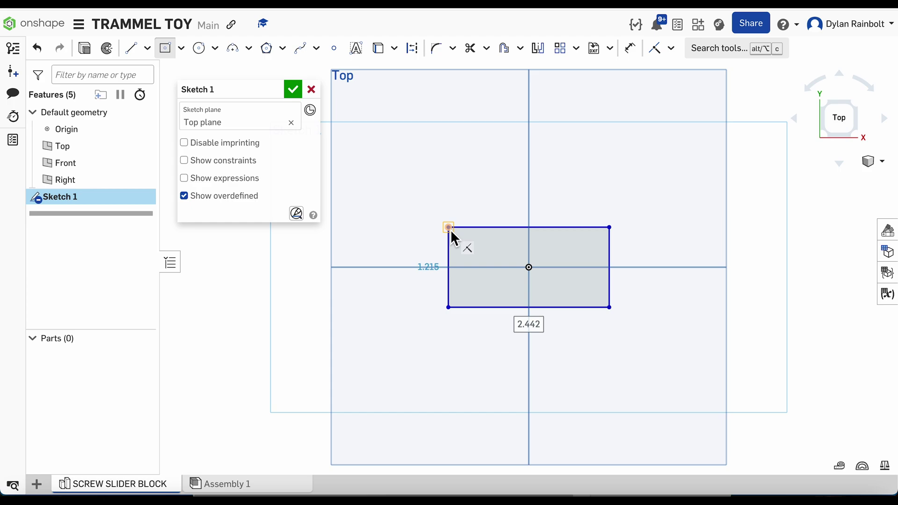
# - Set the rectangle's height to 0.734 in and its width to .875*2 in
pyautogui.doubleClick(425, 270)
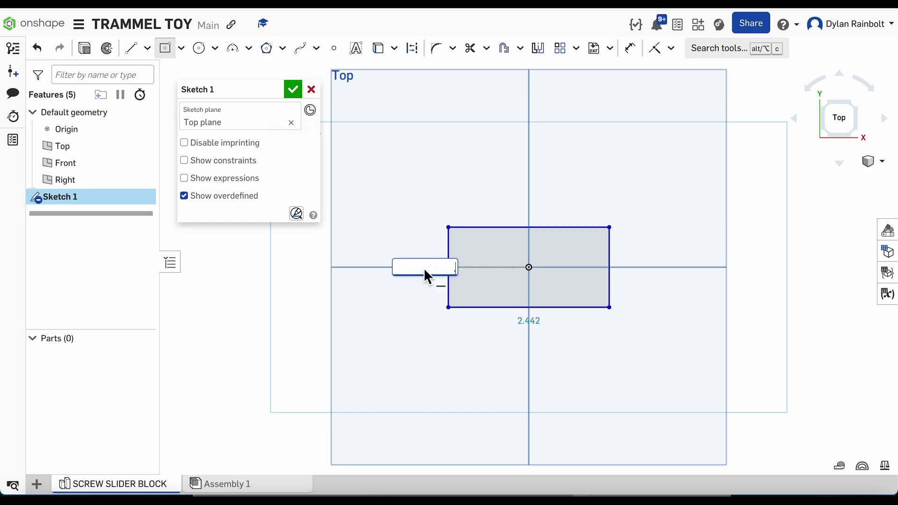
pyautogui.write('.734')
pyautogui.press('Return')
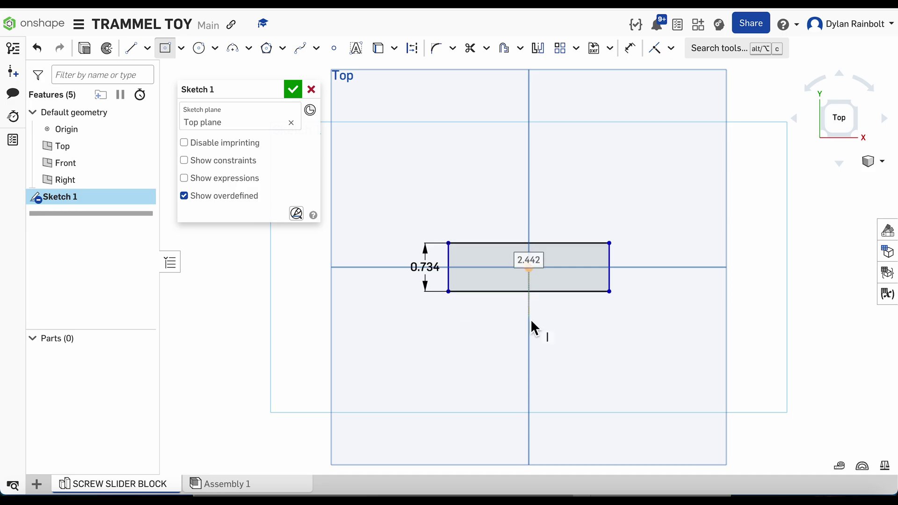
pyautogui.doubleClick(529, 260)
pyautogui.write('.875')
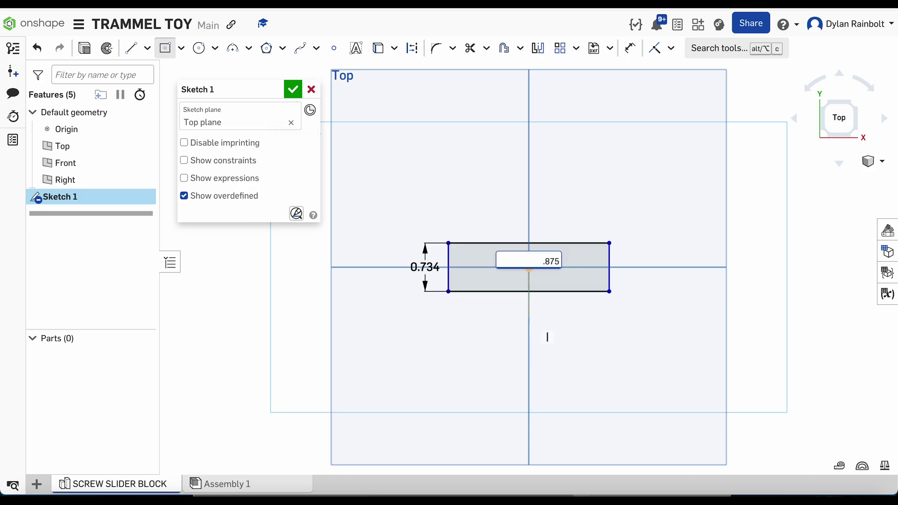
pyautogui.write('*2')
pyautogui.press('Return')
# - Extrude the rectangle as a new solid with a blind depth of 0.355 in
pyautogui.scroll(2, 560, 278)
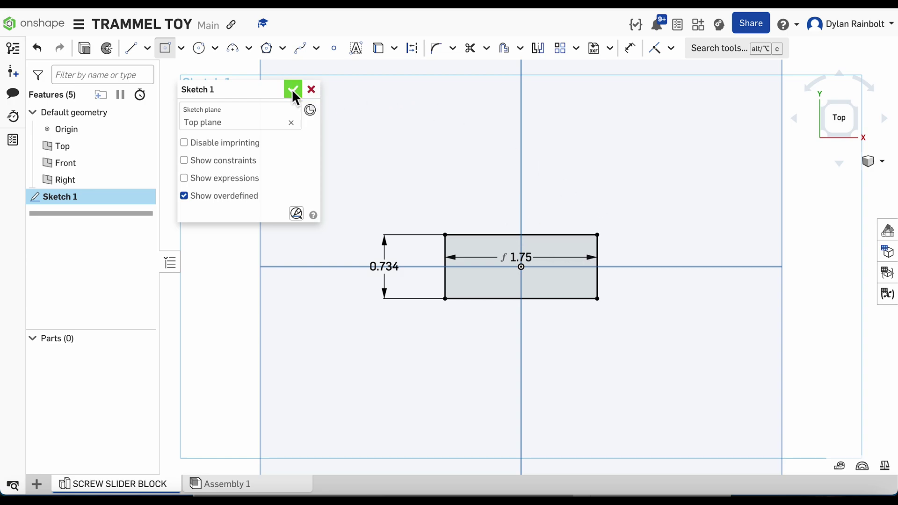
pyautogui.click(86, 47)
pyautogui.moveTo(481, 209)
pyautogui.mouseDown(button='right')
pyautogui.moveTo(477, 190)
pyautogui.moveTo(472, 201)
pyautogui.mouseUp(button='right')
pyautogui.click(292, 197)
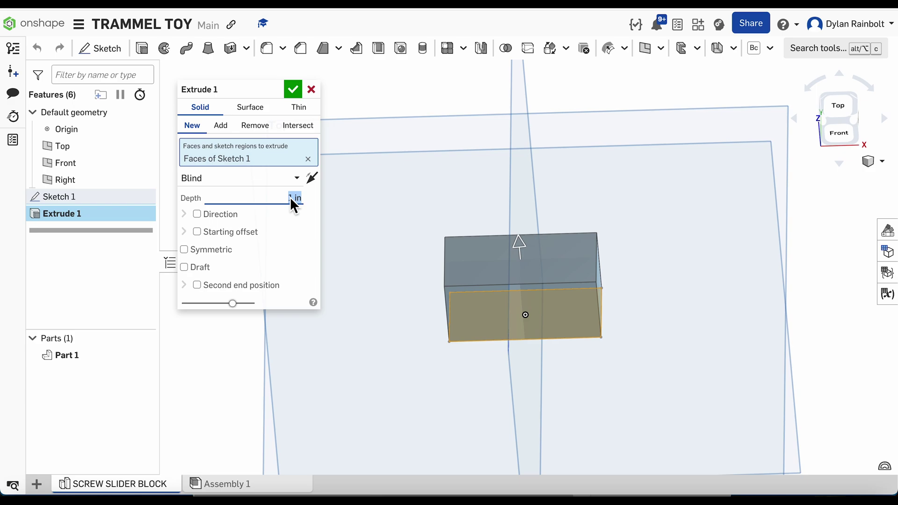
pyautogui.write('0.355')
pyautogui.press('Return')
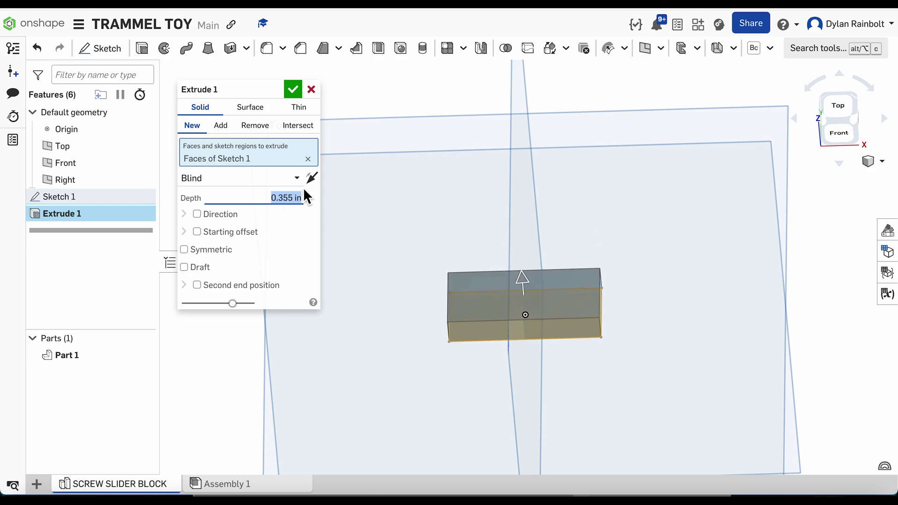
pyautogui.click(293, 90)
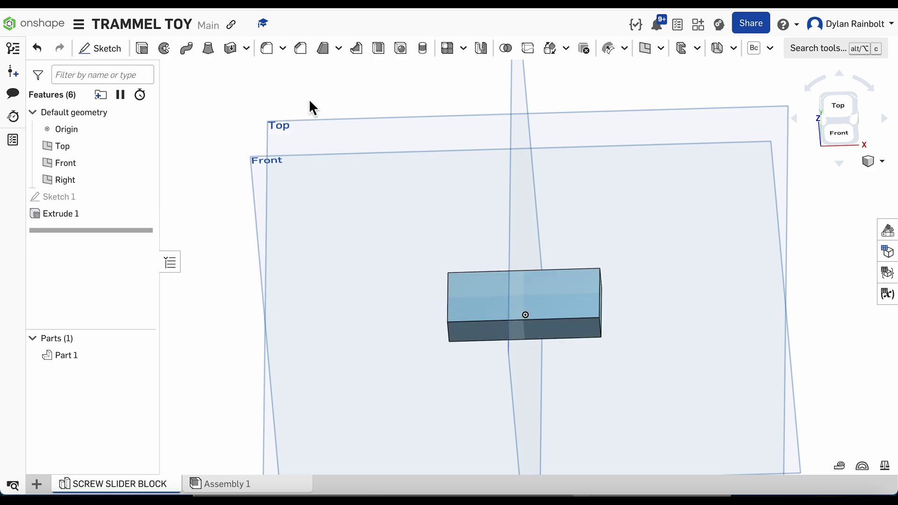
# - Sketch a center point rectangle on the block's top face, centered on the origin, spanning the block's full length and about 0.43 in high
pyautogui.moveTo(628, 297); pyautogui.dragTo(591, 308, button='right')
pyautogui.click(584, 292)
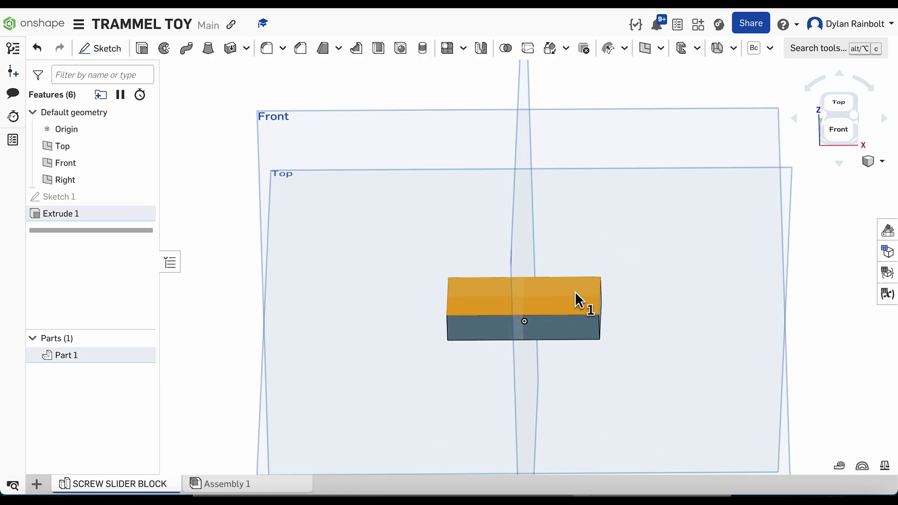
pyautogui.click(119, 51)
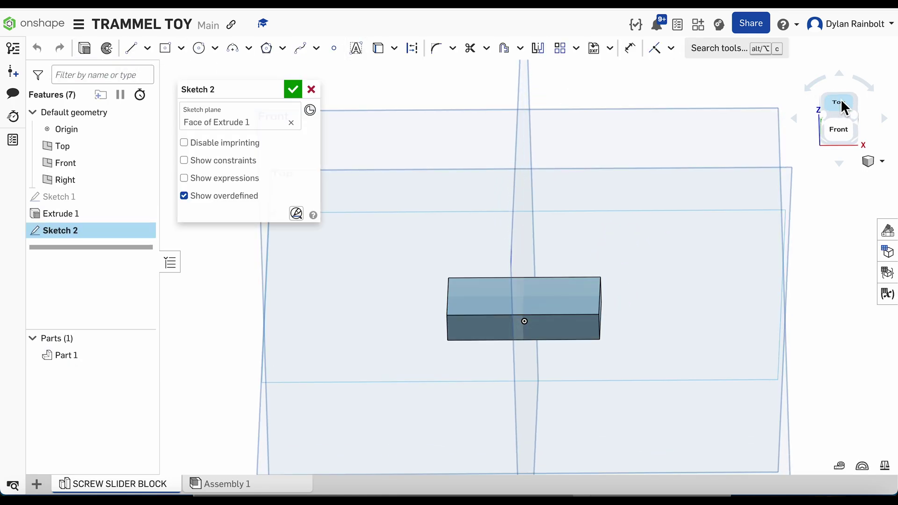
pyautogui.click(840, 100)
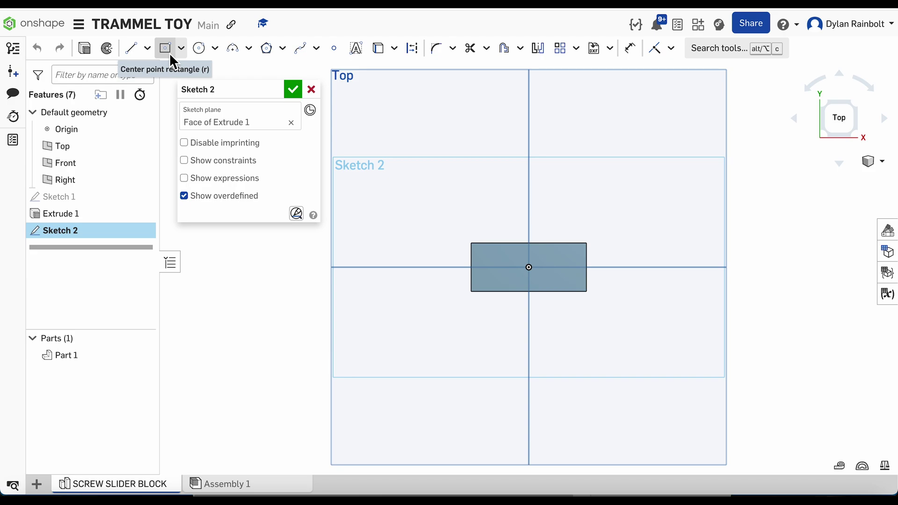
pyautogui.click(167, 49)
pyautogui.click(529, 267)
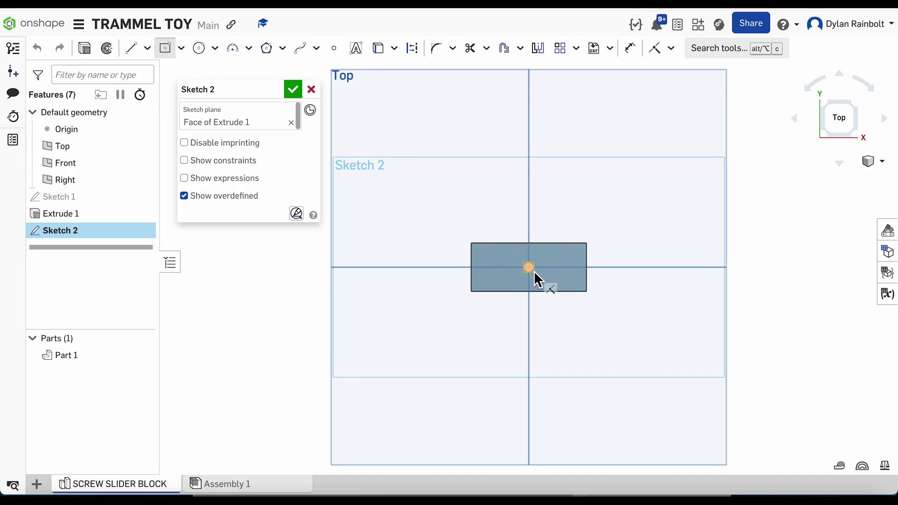
pyautogui.click(588, 254)
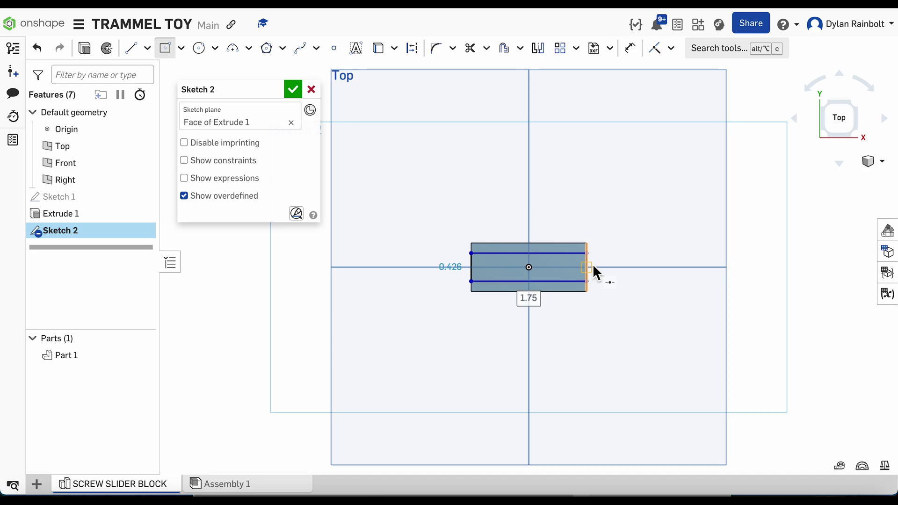
# - Dimension the gap between the block's upper long edge and the rectangle's upper line at 0.141 in
pyautogui.press('d')
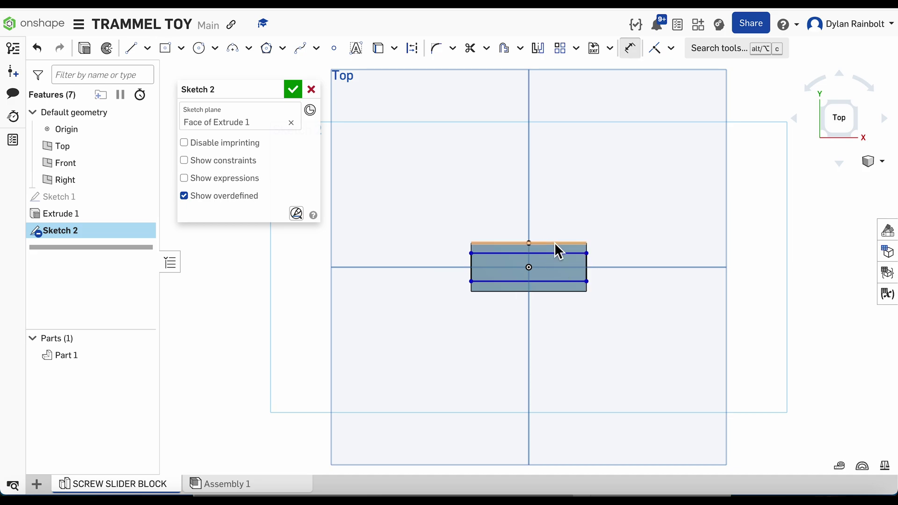
pyautogui.click(554, 242)
pyautogui.click(557, 252)
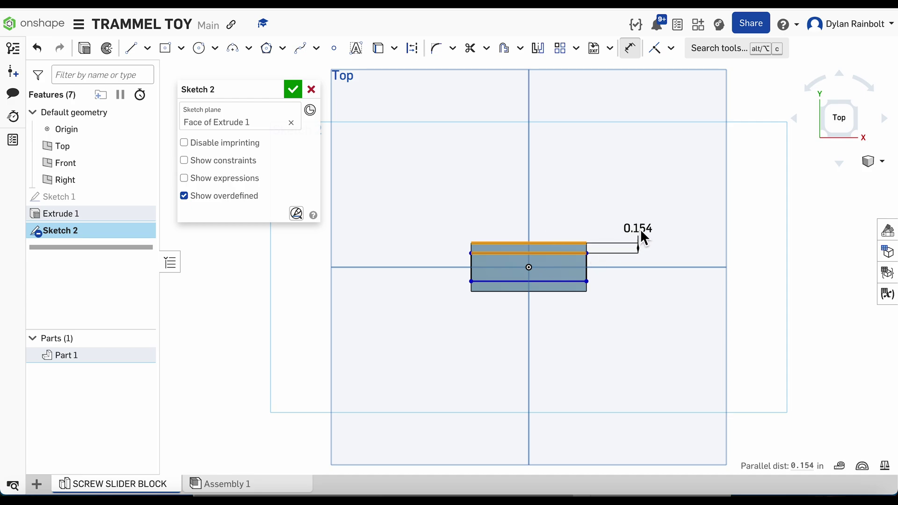
pyautogui.click(640, 227)
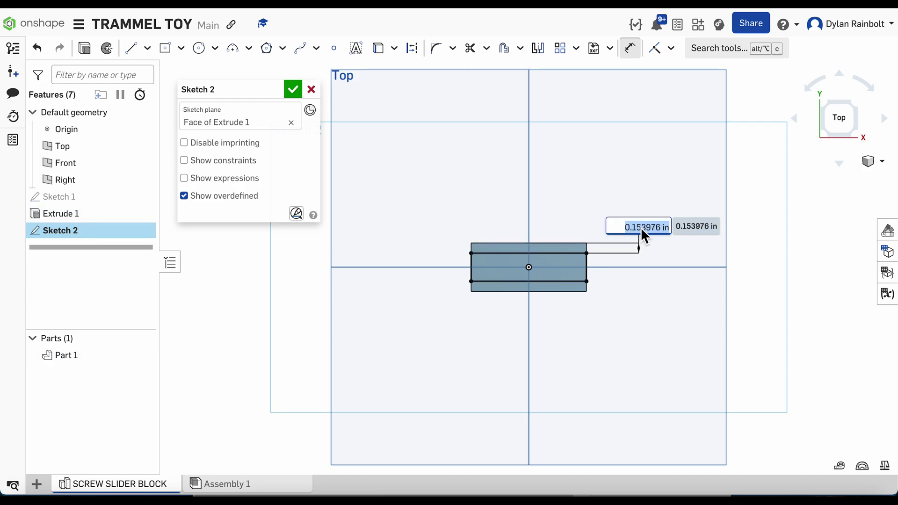
pyautogui.write('.141')
pyautogui.press('Return')
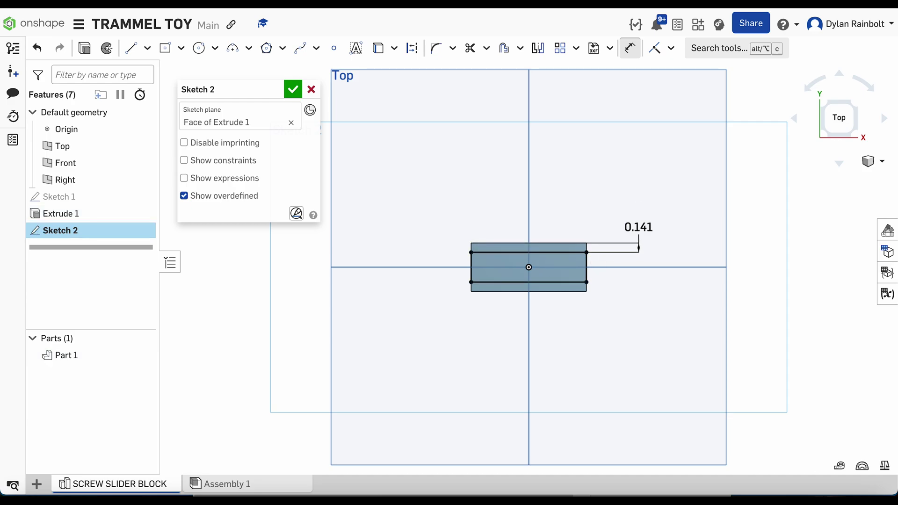
pyautogui.click(579, 282)
pyautogui.click(579, 291)
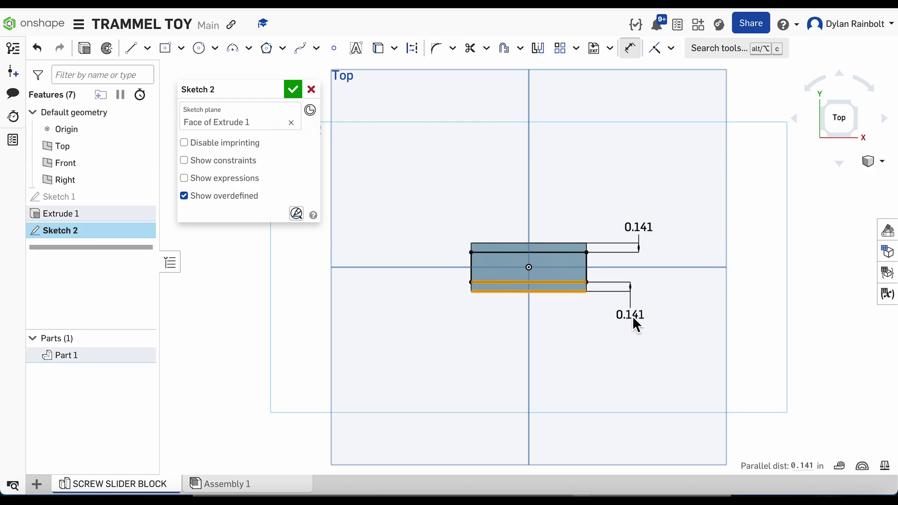
pyautogui.press('Escape')
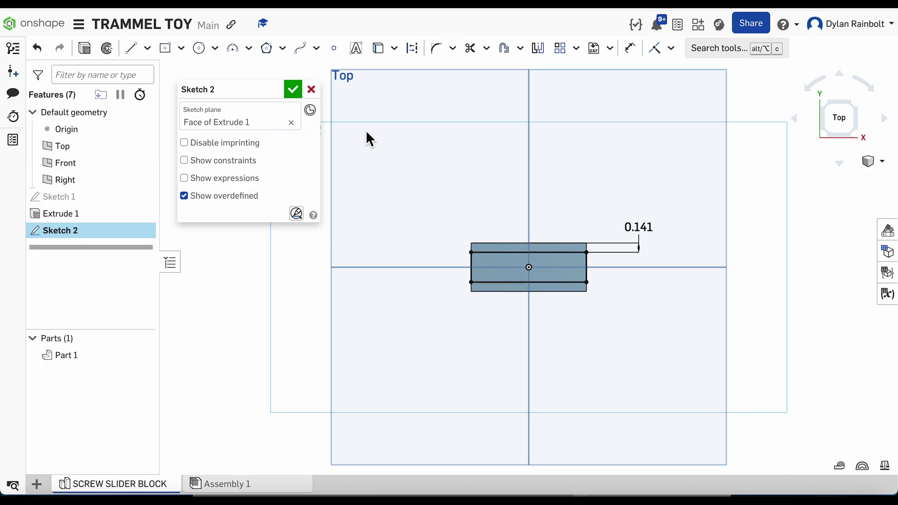
# - Extrude the inner rectangle upward by .844-.355 in, adding it to the existing block
pyautogui.click(84, 48)
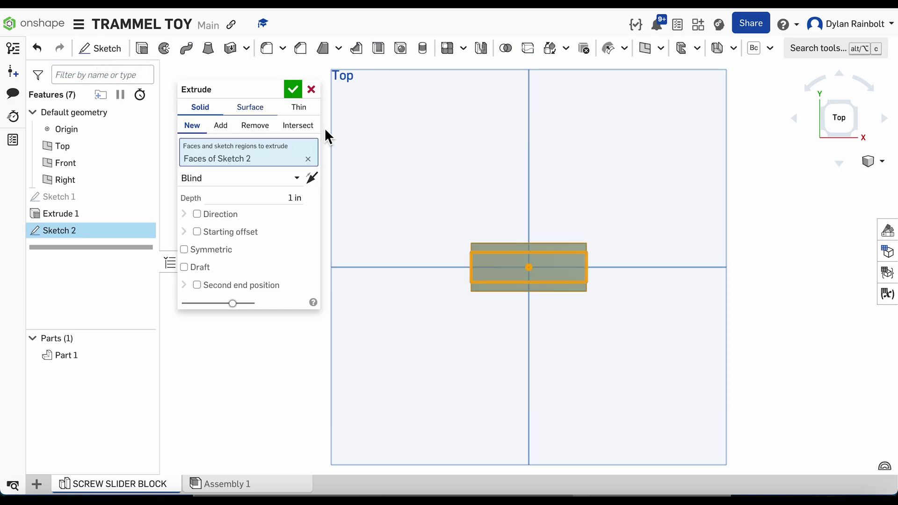
pyautogui.moveTo(444, 180)
pyautogui.mouseDown(button='right')
pyautogui.moveTo(451, 129)
pyautogui.moveTo(467, 121)
pyautogui.moveTo(560, 204)
pyautogui.mouseUp(button='right')
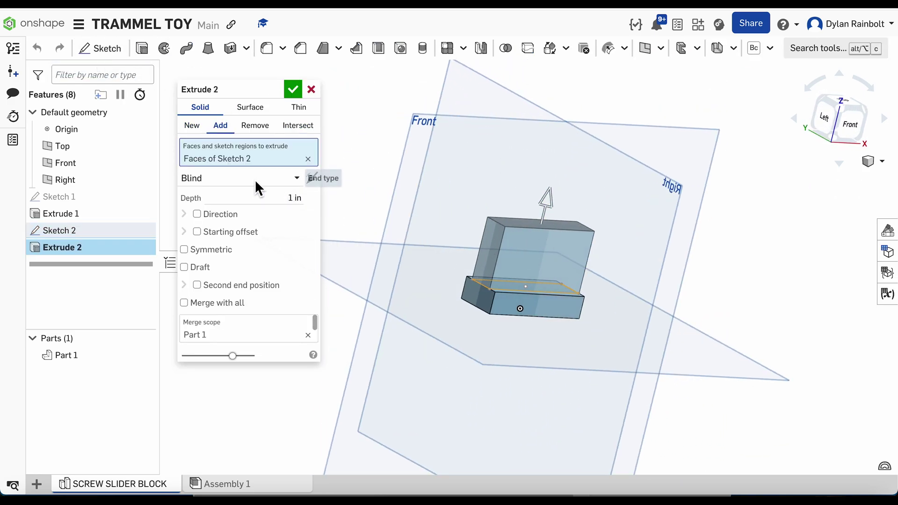
pyautogui.click(275, 199)
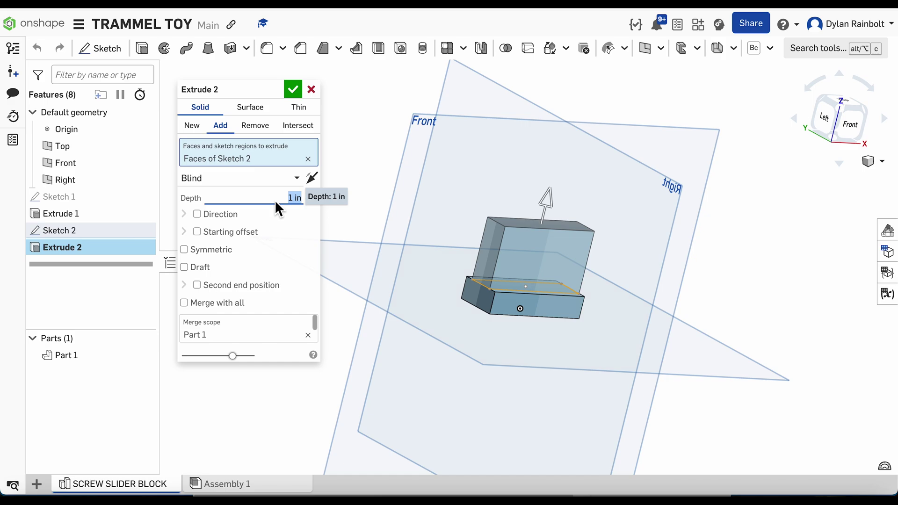
pyautogui.write('.844-.355')
pyautogui.press('Return')
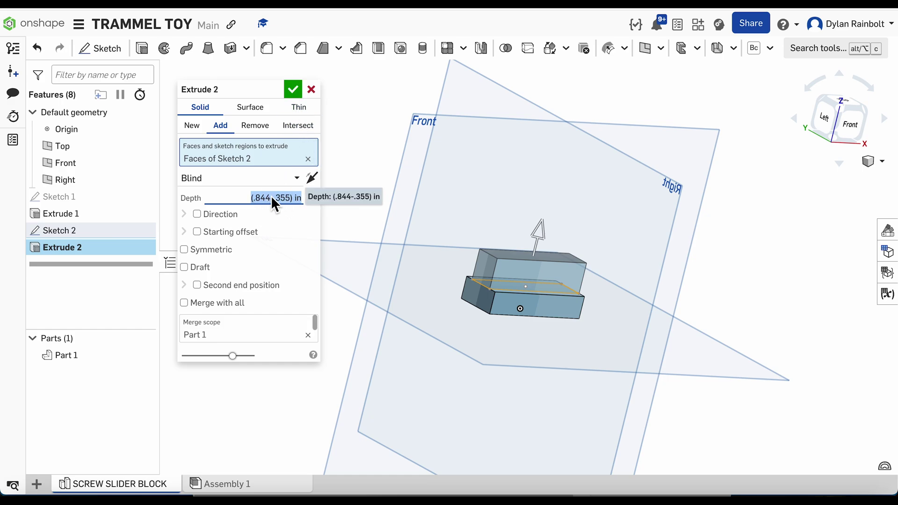
pyautogui.click(293, 90)
# - Start a chamfer with the Equal distance type and a distance of 0.125 in
pyautogui.moveTo(484, 223); pyautogui.dragTo(456, 226, button='right')
pyautogui.scroll(5, 583, 293)
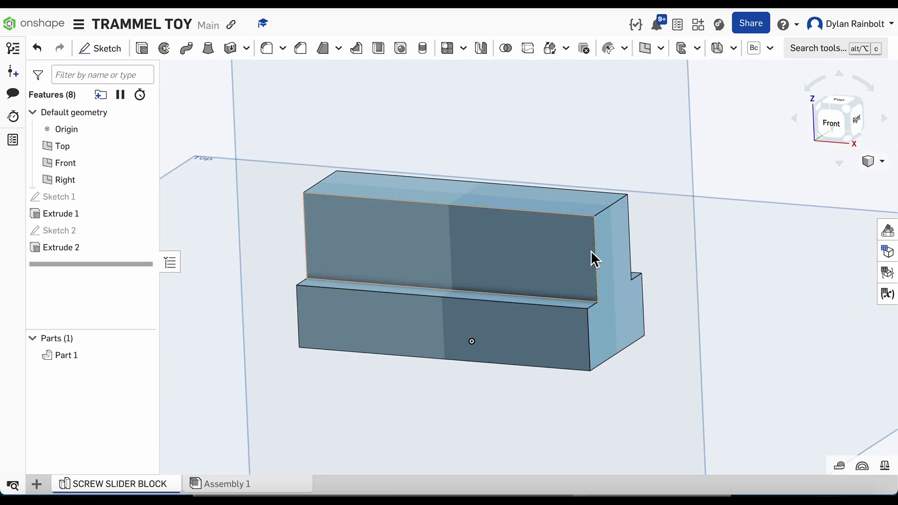
pyautogui.moveTo(630, 225)
pyautogui.mouseDown(button='right')
pyautogui.moveTo(585, 236)
pyautogui.moveTo(627, 224)
pyautogui.mouseUp(button='right')
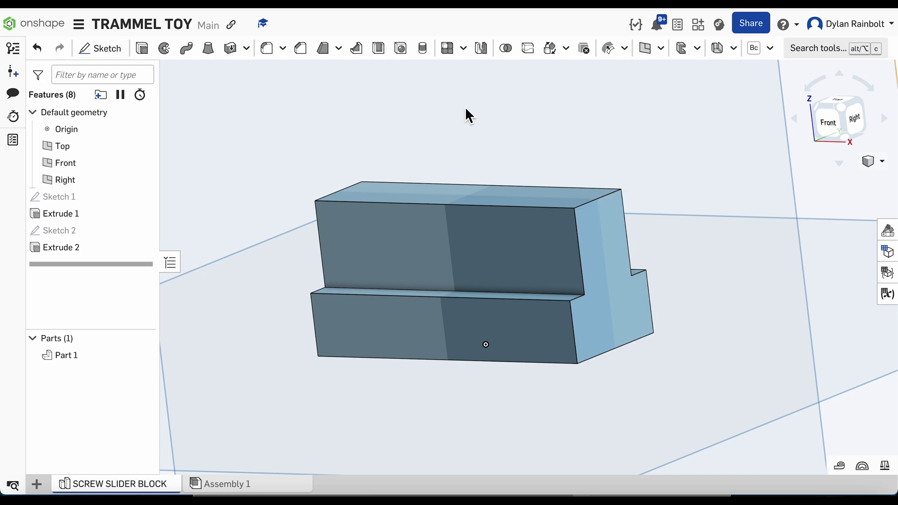
pyautogui.click(303, 48)
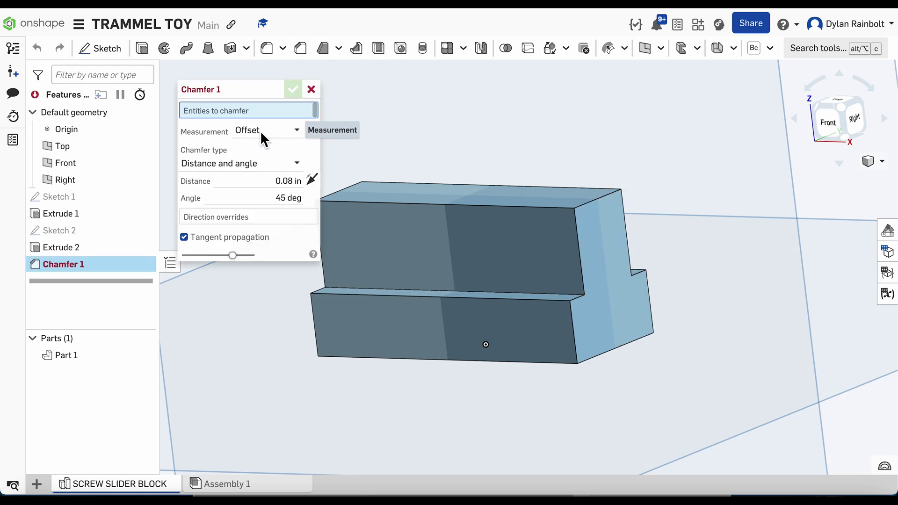
pyautogui.click(266, 165)
pyautogui.click(242, 188)
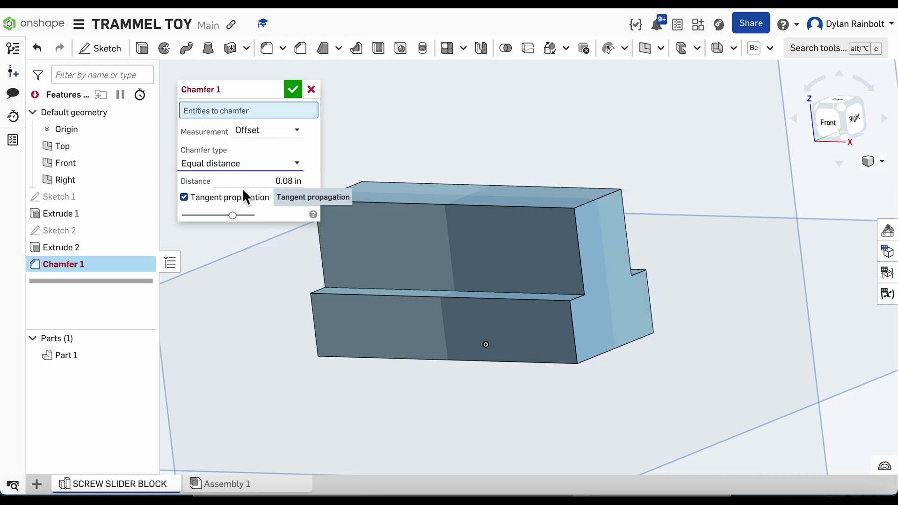
pyautogui.click(276, 186)
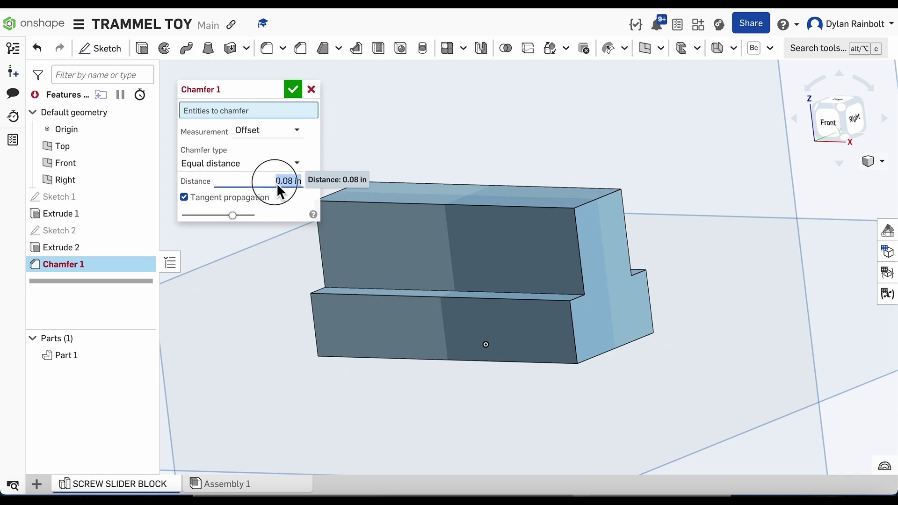
pyautogui.write('0.125')
pyautogui.press('Return')
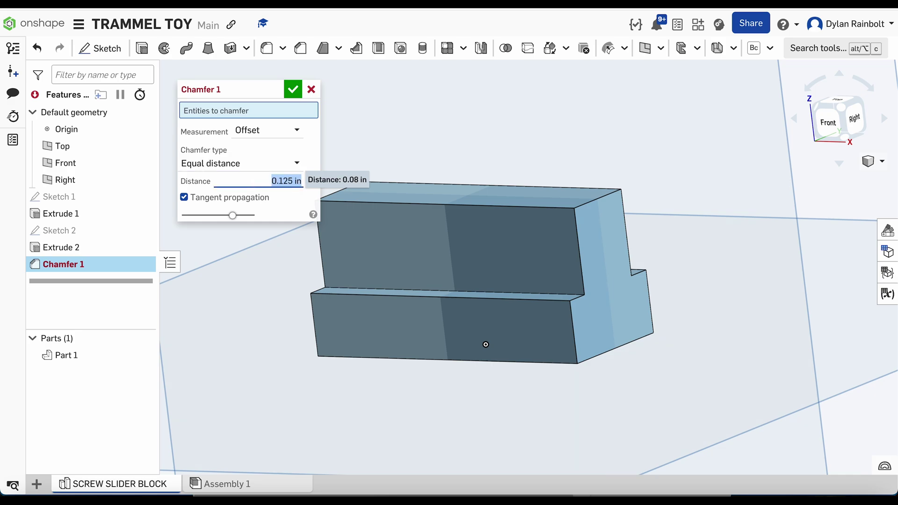
# - Apply the chamfer to all eight vertical corner edges of the upper and lower sections of the stepped block
pyautogui.click(581, 242)
pyautogui.click(626, 229)
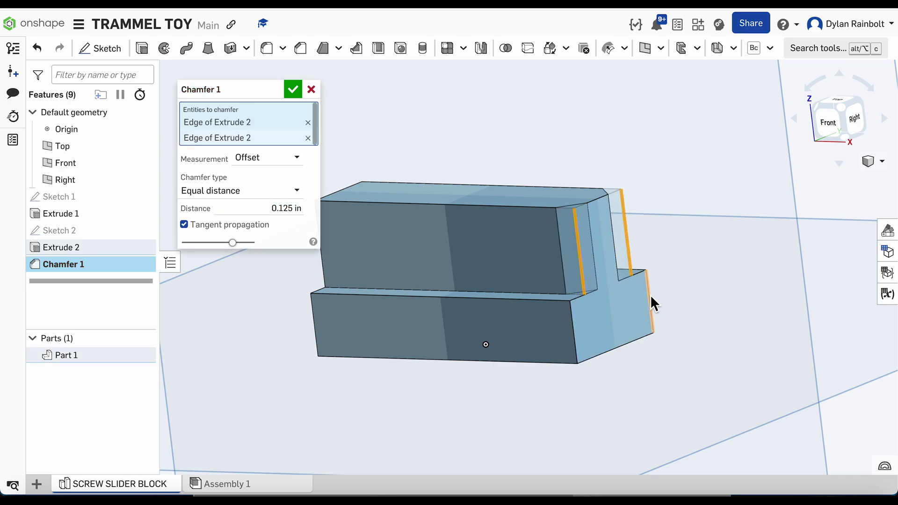
pyautogui.click(577, 330)
pyautogui.click(573, 330)
pyautogui.moveTo(573, 330)
pyautogui.mouseDown(button='right')
pyautogui.moveTo(602, 327)
pyautogui.moveTo(566, 336)
pyautogui.mouseUp(button='right')
pyautogui.click(411, 340)
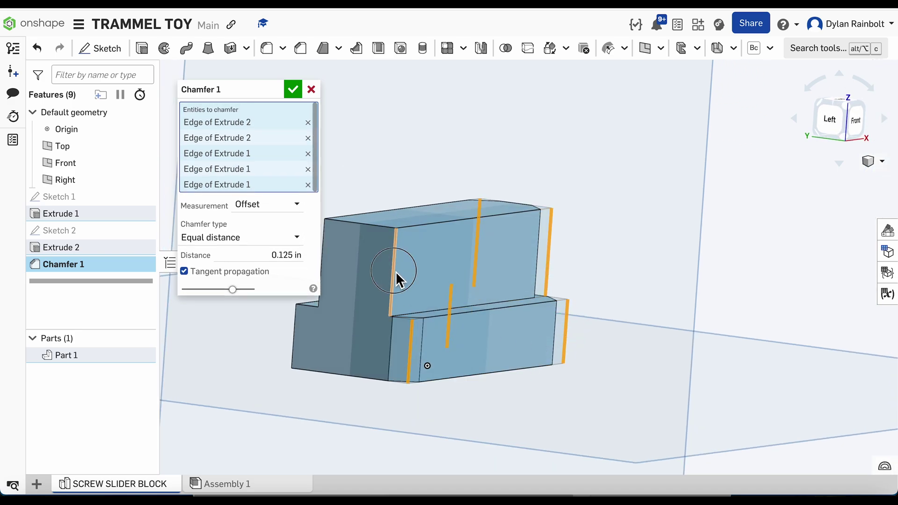
pyautogui.click(393, 277)
pyautogui.moveTo(387, 287)
pyautogui.mouseDown(button='right')
pyautogui.moveTo(467, 296)
pyautogui.moveTo(389, 274)
pyautogui.mouseUp(button='right')
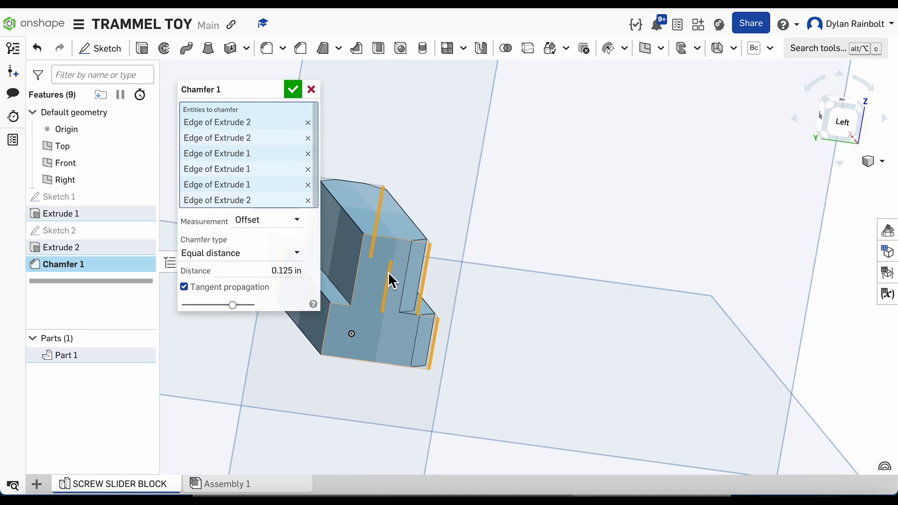
pyautogui.click(358, 268)
pyautogui.click(325, 335)
pyautogui.moveTo(533, 341); pyautogui.dragTo(521, 381, button='right')
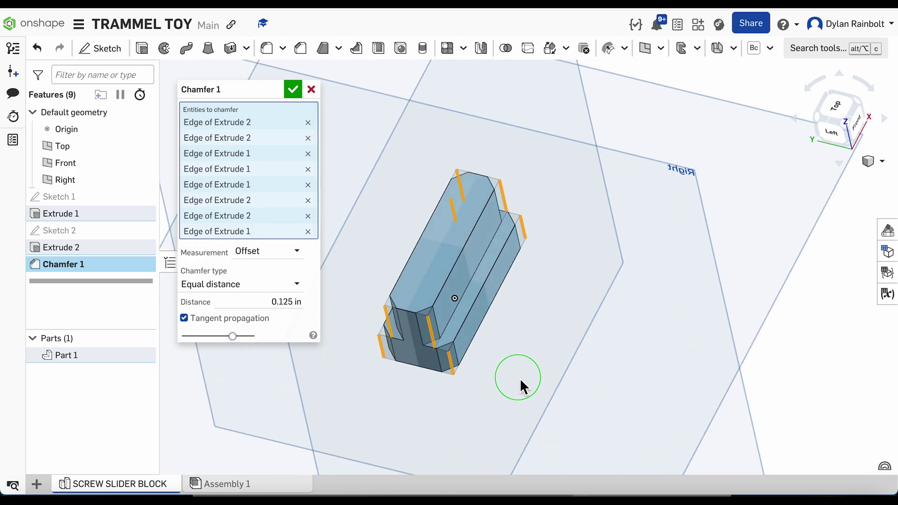
pyautogui.click(298, 94)
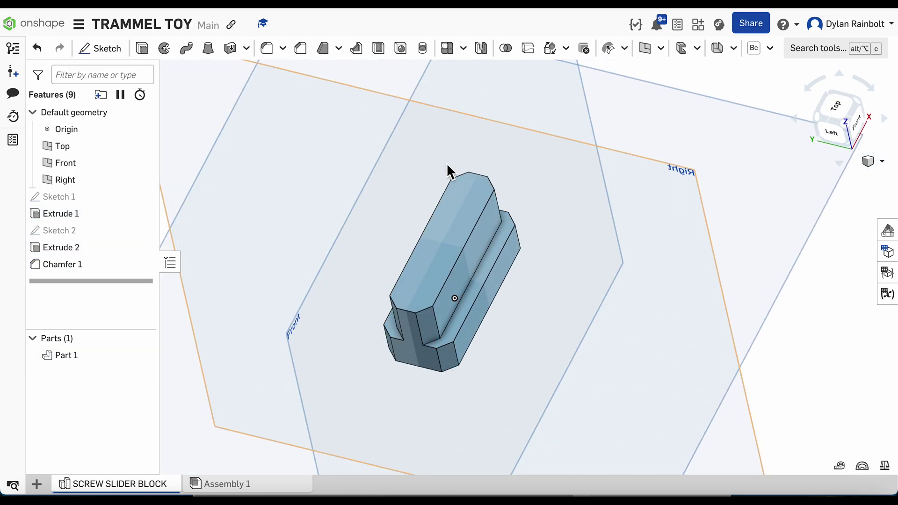
# - Sketch a 0.177 in diameter circle centered on the origin on the block's top face
pyautogui.click(840, 108)
pyautogui.click(546, 256)
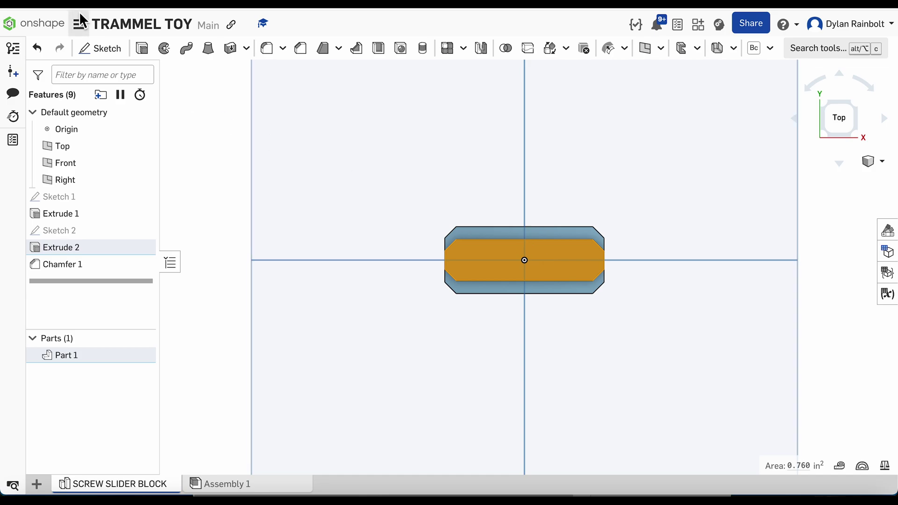
pyautogui.click(115, 45)
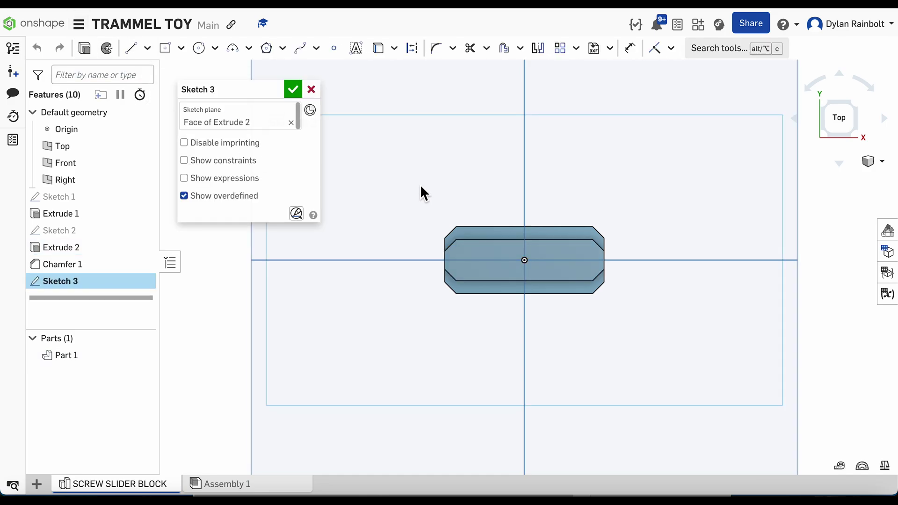
pyautogui.press('c')
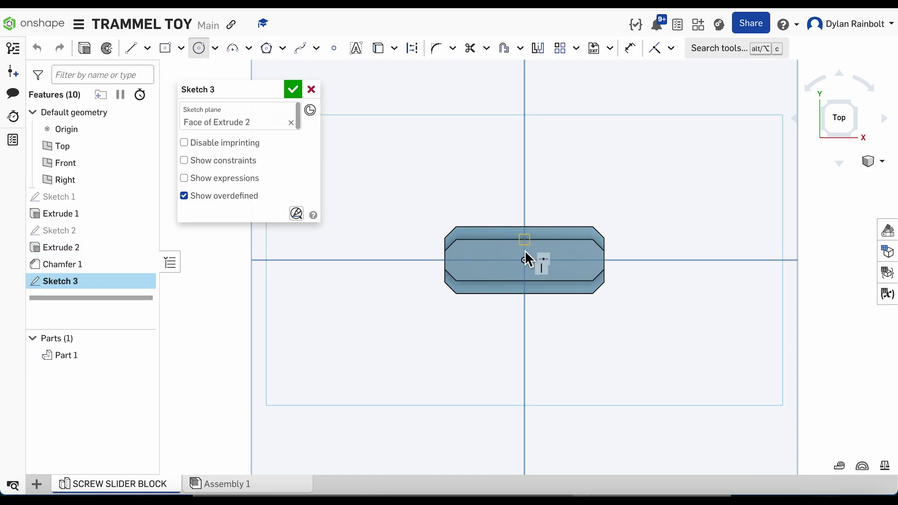
pyautogui.click(525, 260)
pyautogui.click(532, 263)
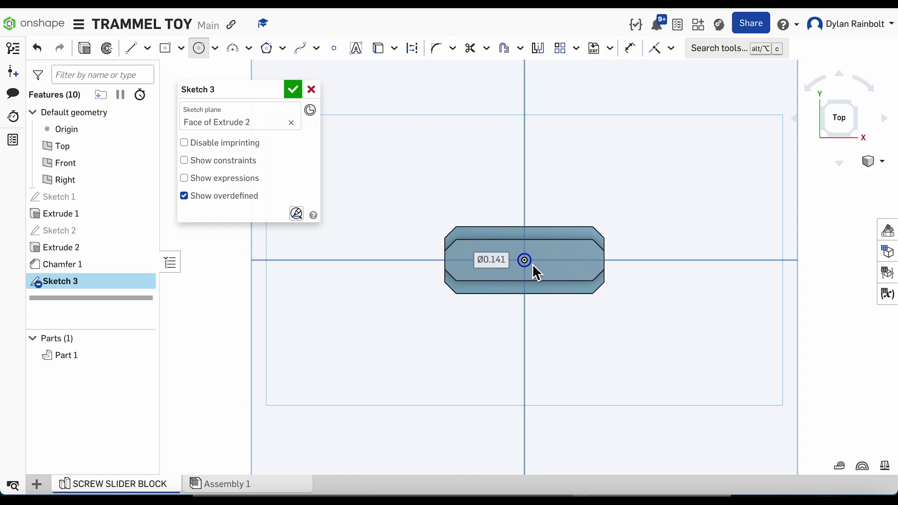
pyautogui.write('.177')
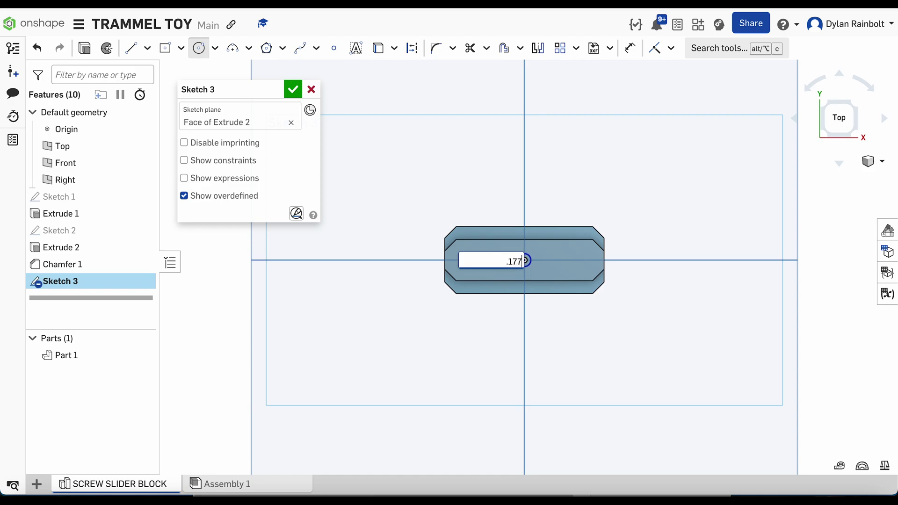
pyautogui.press('Return')
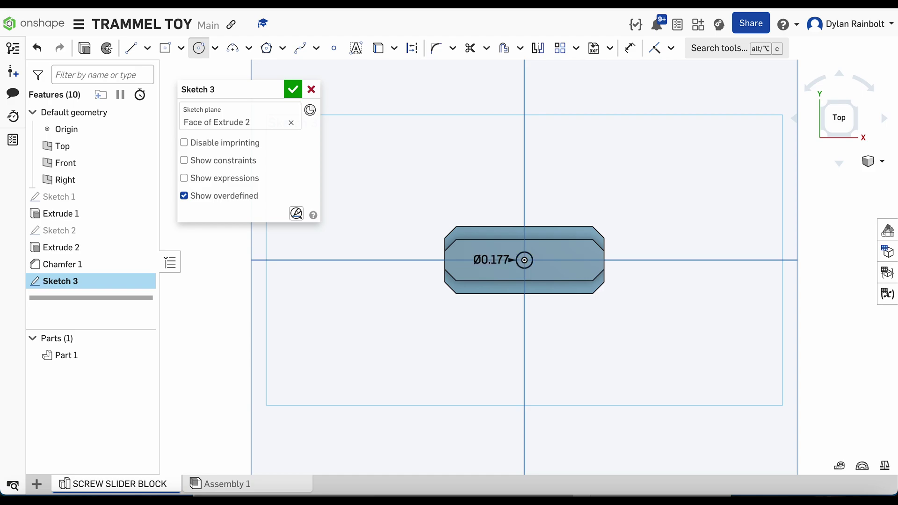
pyautogui.click(295, 89)
# - Extrude the circle as a Remove cut down through the block with a blind depth of 1 in
pyautogui.moveTo(562, 223)
pyautogui.mouseDown(button='right')
pyautogui.moveTo(573, 234)
pyautogui.moveTo(551, 260)
pyautogui.mouseUp(button='right')
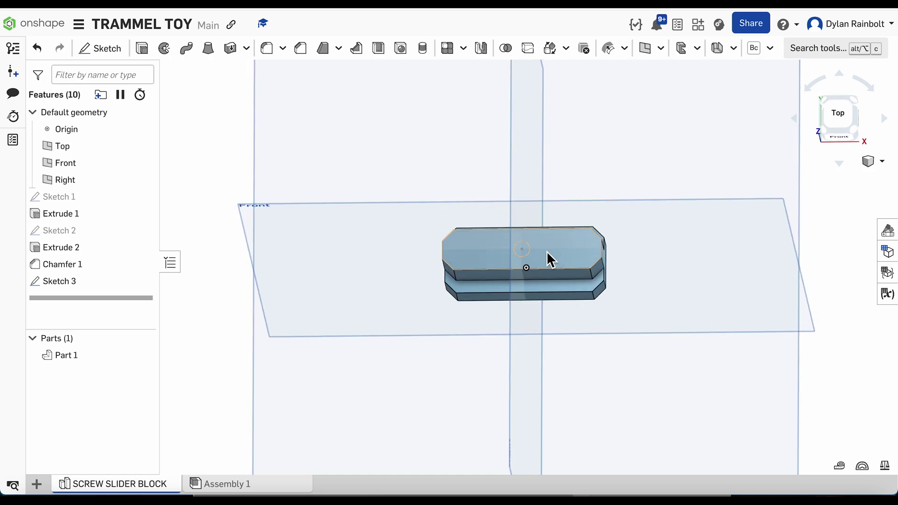
pyautogui.scroll(4, 525, 255)
pyautogui.click(531, 252)
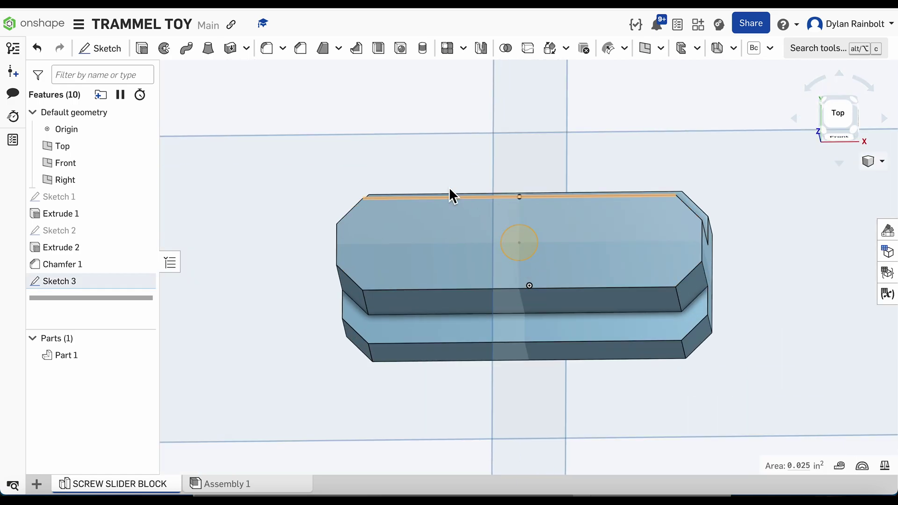
pyautogui.click(144, 50)
pyautogui.click(260, 132)
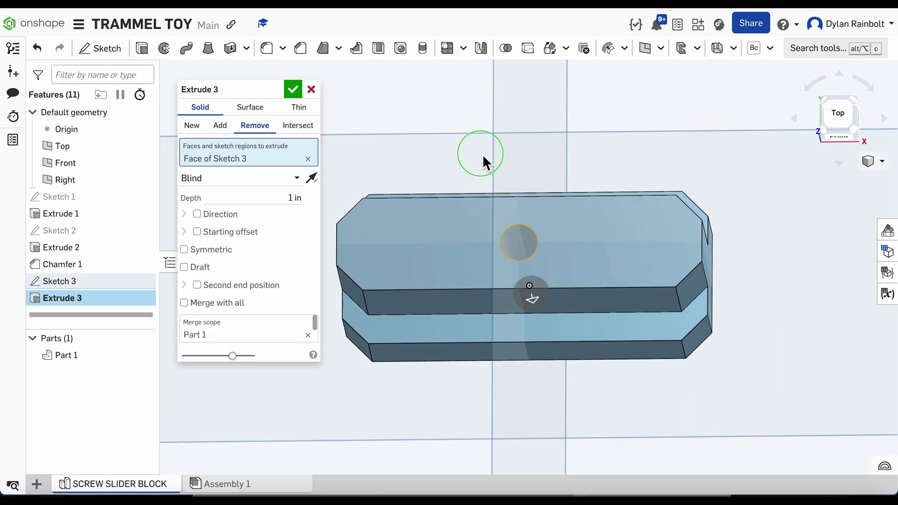
pyautogui.moveTo(483, 158); pyautogui.dragTo(475, 63, button='right')
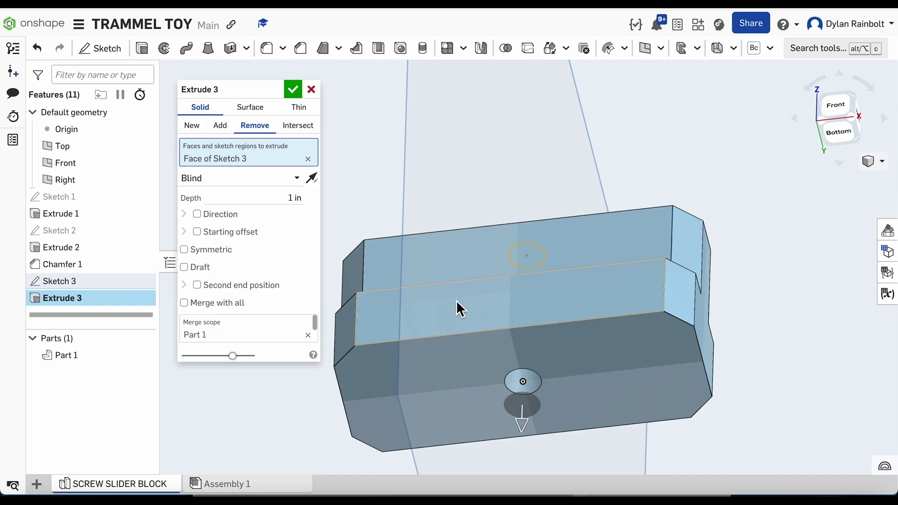
pyautogui.click(293, 90)
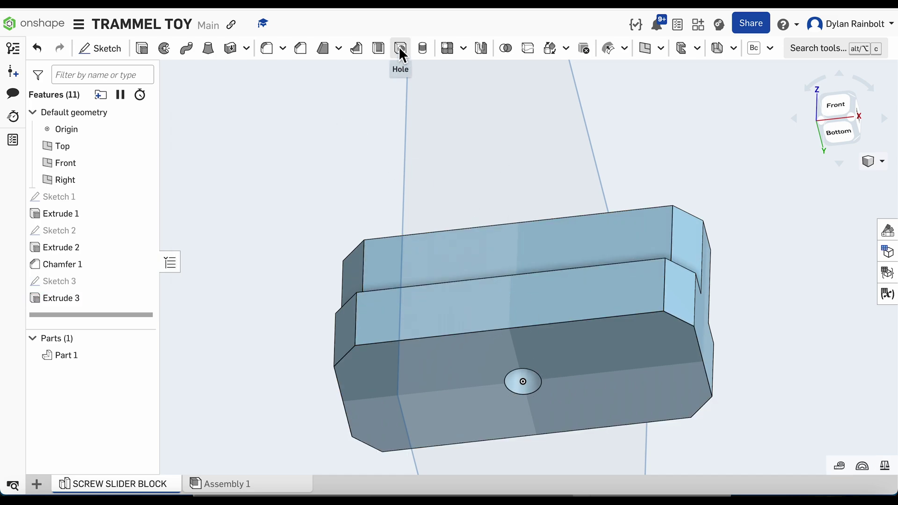
# - Start a new sketch on the block's bottom face and view that face straight on
pyautogui.moveTo(397, 85); pyautogui.dragTo(385, 223, button='right')
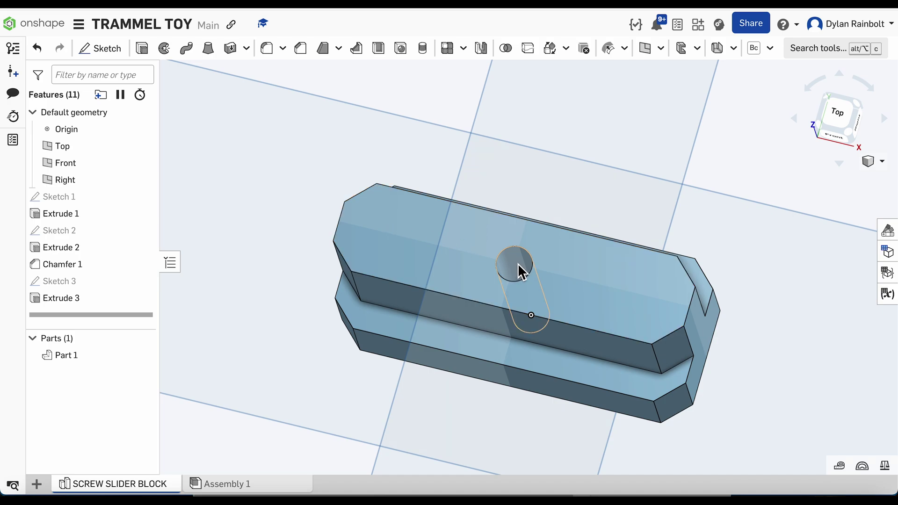
pyautogui.scroll(-3, 515, 258)
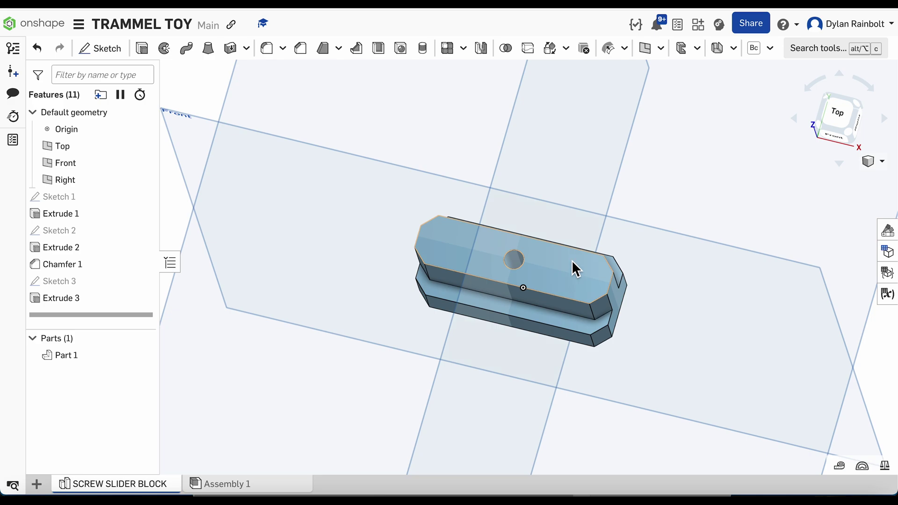
pyautogui.moveTo(590, 301); pyautogui.dragTo(578, 200, button='right')
pyautogui.moveTo(661, 291); pyautogui.dragTo(601, 353, button='right')
pyautogui.click(602, 354)
pyautogui.click(104, 49)
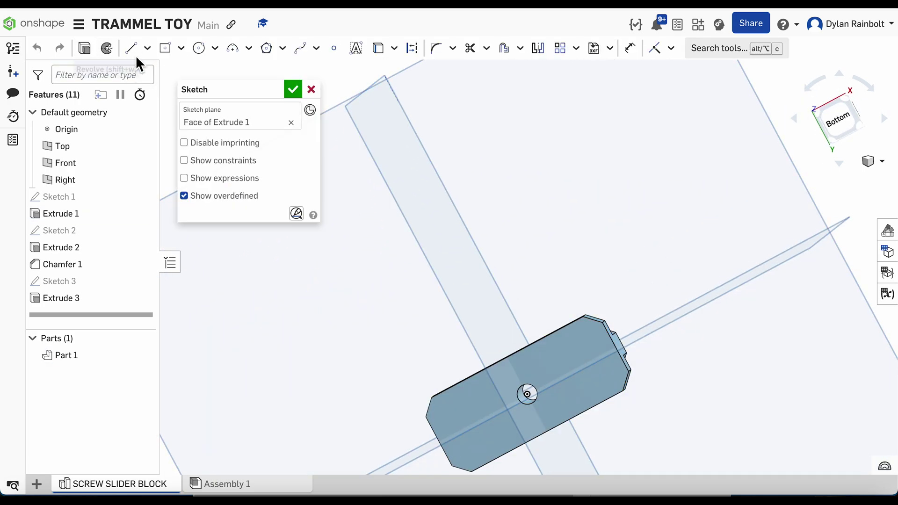
pyautogui.click(823, 118)
pyautogui.scroll(5, 533, 272)
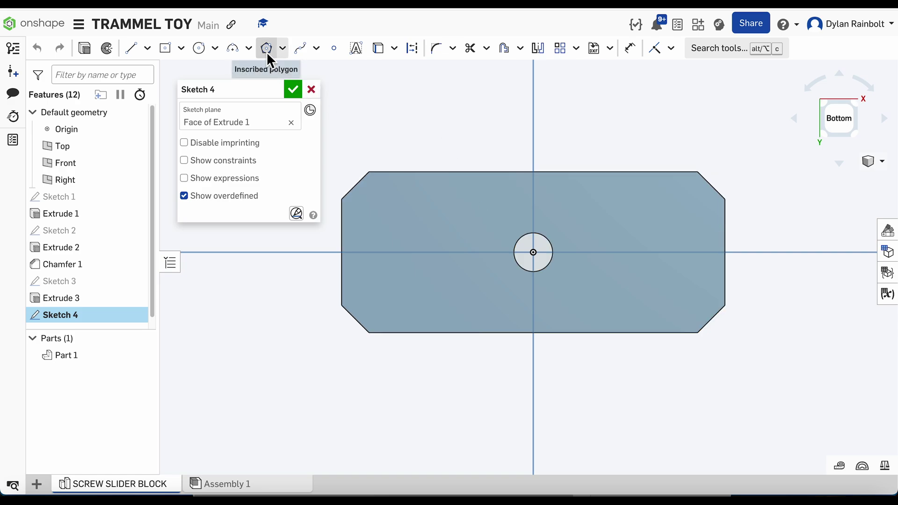
# - Sketch a 6-sided circumscribed polygon centered on the origin, with a vertex on the vertical axis and a circle about 0.508 in in diameter
pyautogui.click(283, 48)
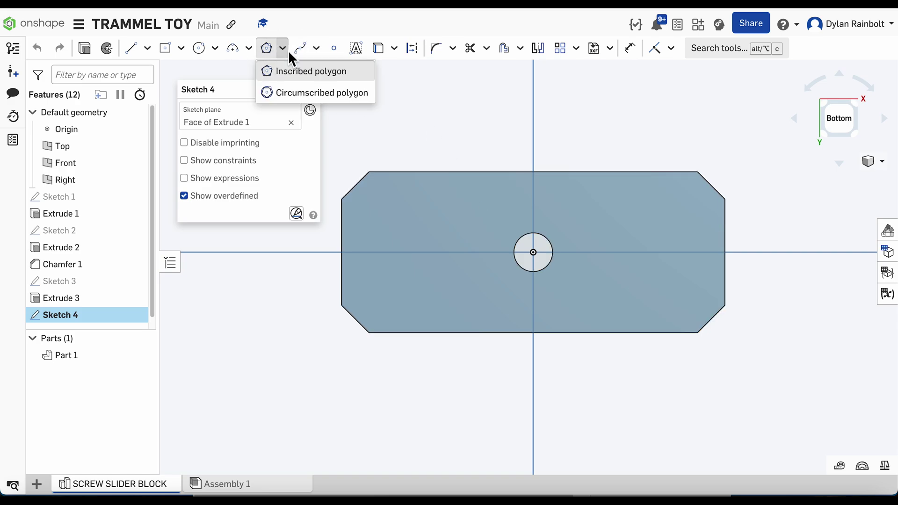
pyautogui.click(297, 93)
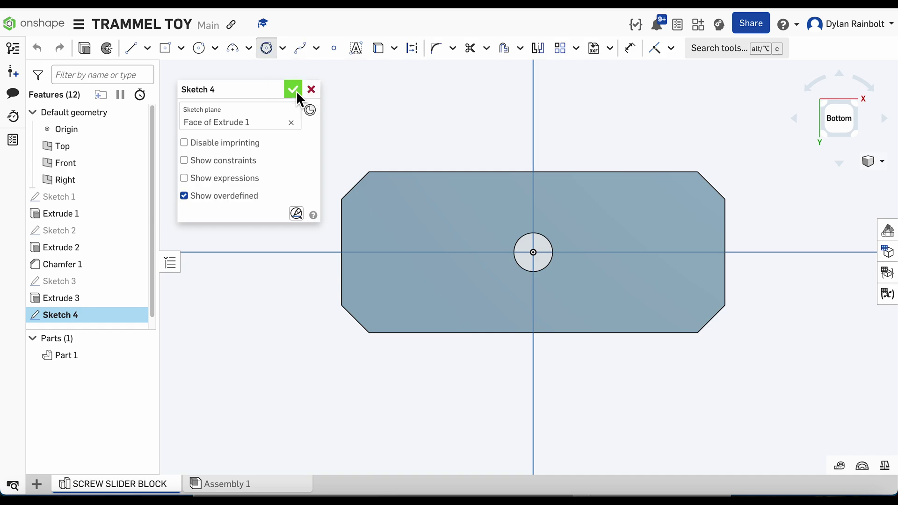
pyautogui.click(533, 253)
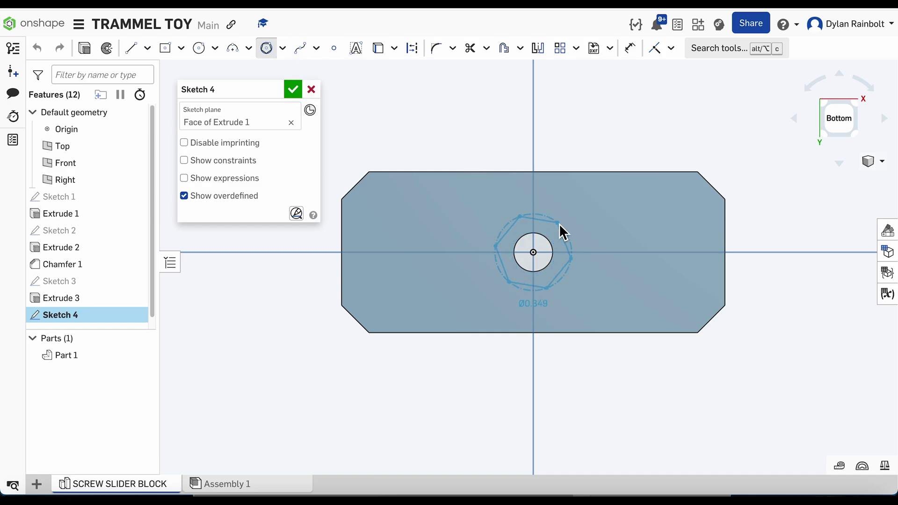
pyautogui.click(534, 198)
pyautogui.scroll(-1, 599, 206)
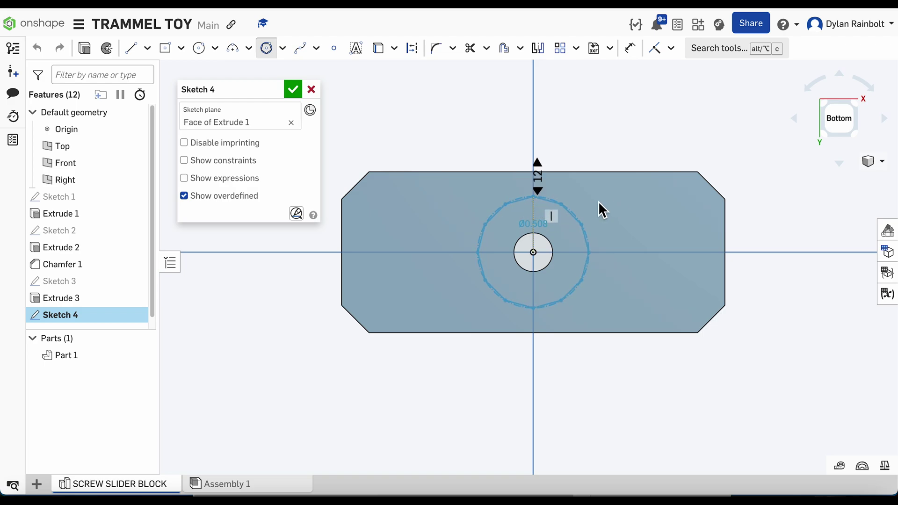
pyautogui.scroll(1, 566, 217)
pyautogui.click(564, 211)
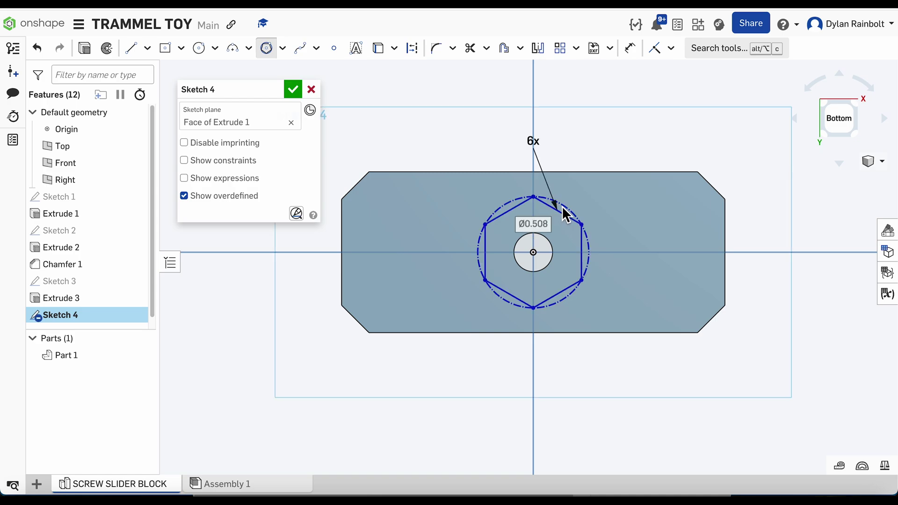
pyautogui.doubleClick(537, 145)
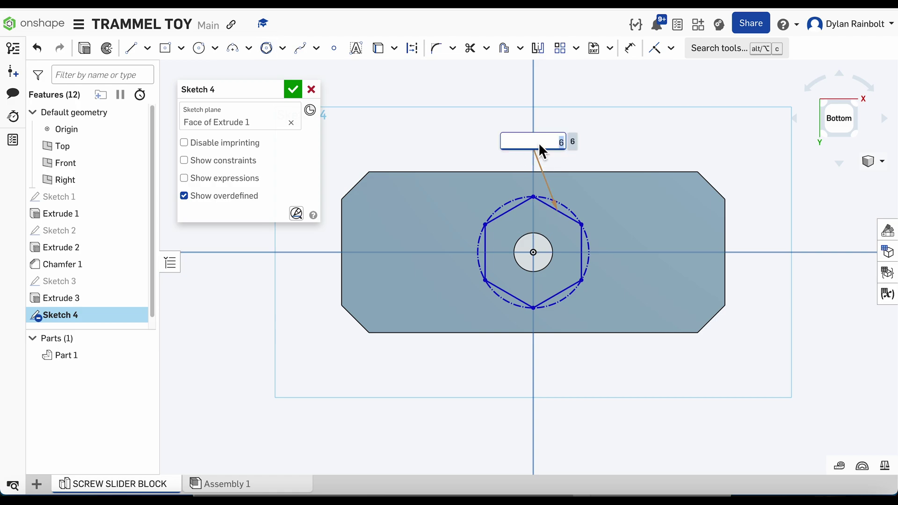
pyautogui.press('Return')
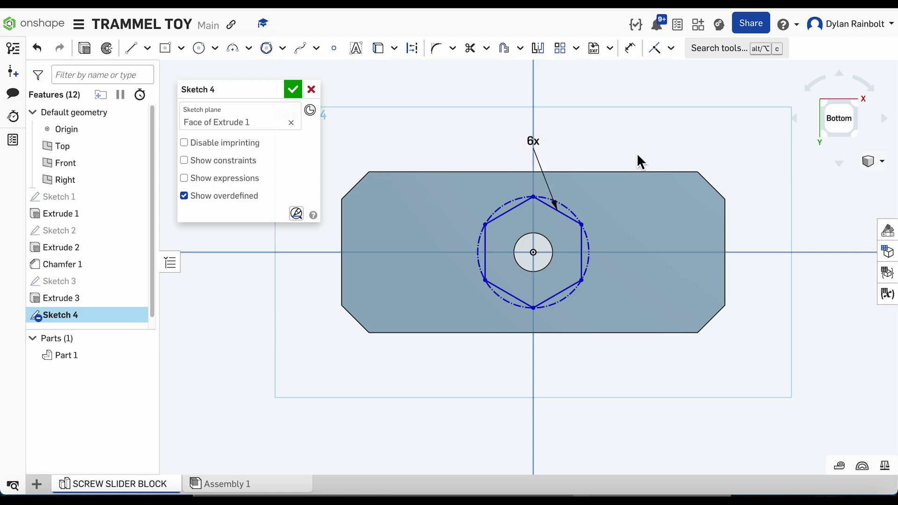
# - Dimension the hexagon's distance between two opposite flats at 0.386 in and finish the sketch
pyautogui.press('d')
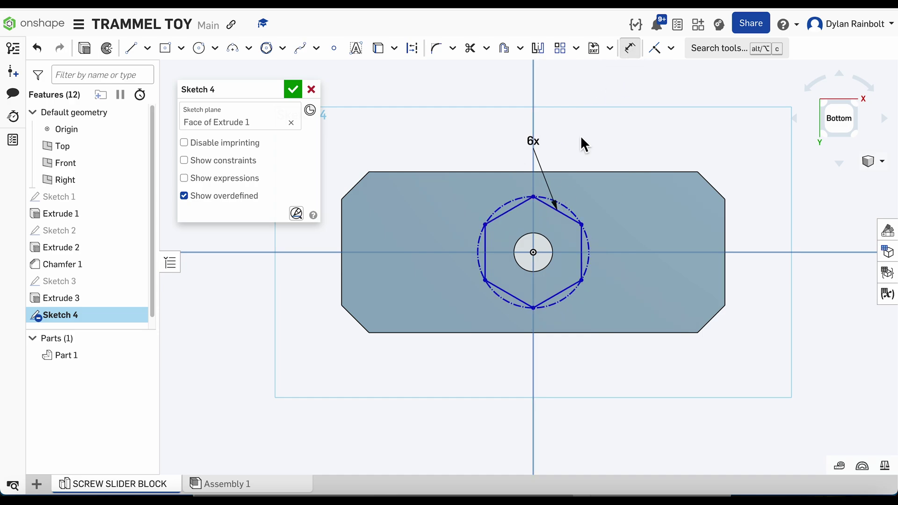
pyautogui.click(512, 209)
pyautogui.click(572, 286)
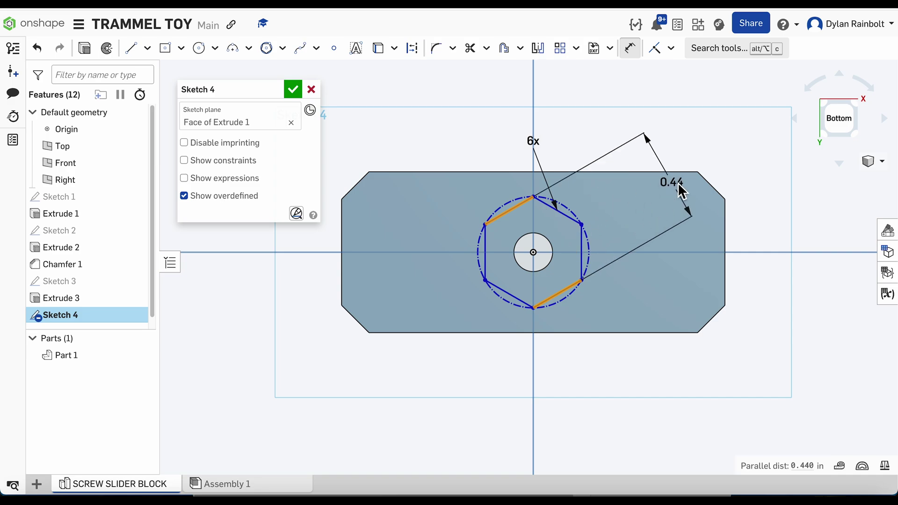
pyautogui.click(729, 156)
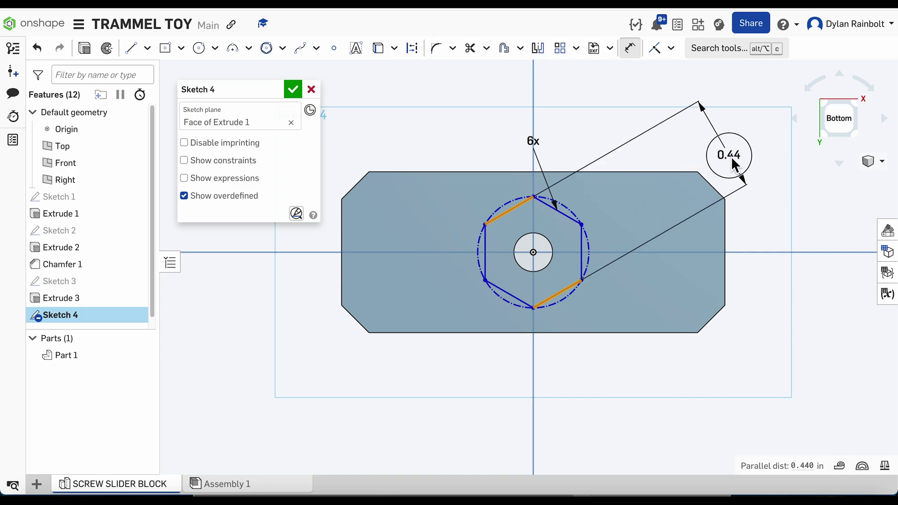
pyautogui.write('.386')
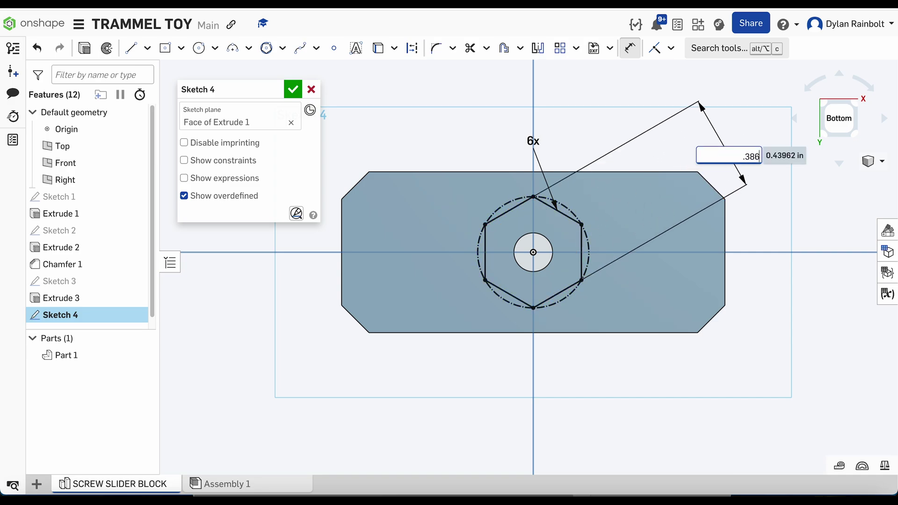
pyautogui.press('Return')
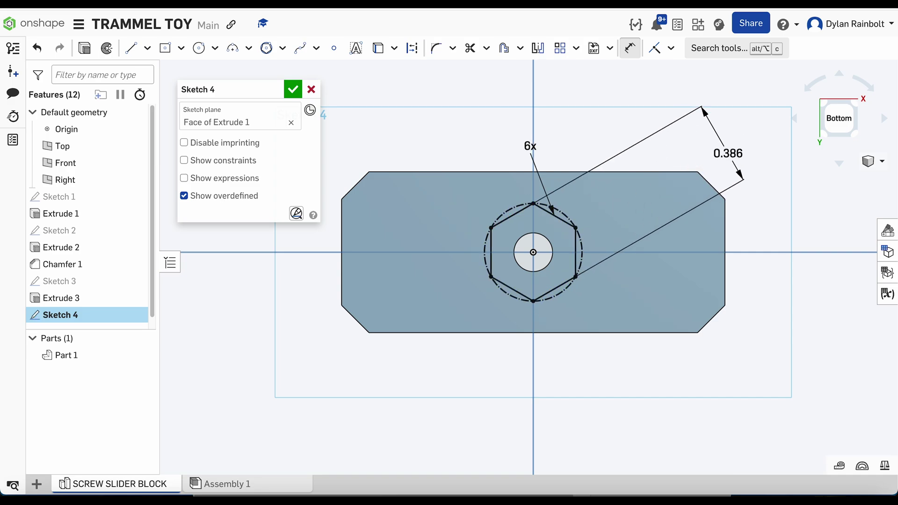
pyautogui.click(293, 91)
# - Extrude the hexagon sketch as a Remove cut into the block's underside with a blind depth of 0.255 in
pyautogui.click(83, 49)
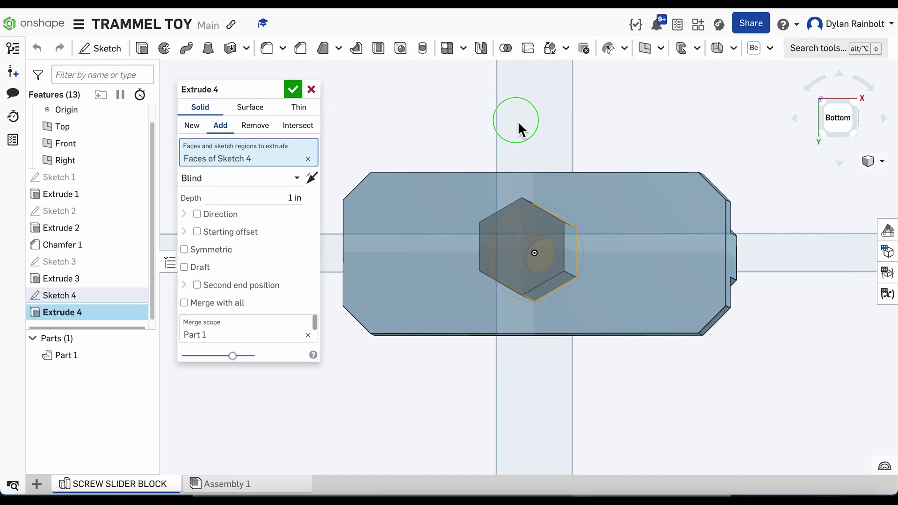
pyautogui.moveTo(519, 130); pyautogui.dragTo(518, 118, button='right')
pyautogui.click(245, 125)
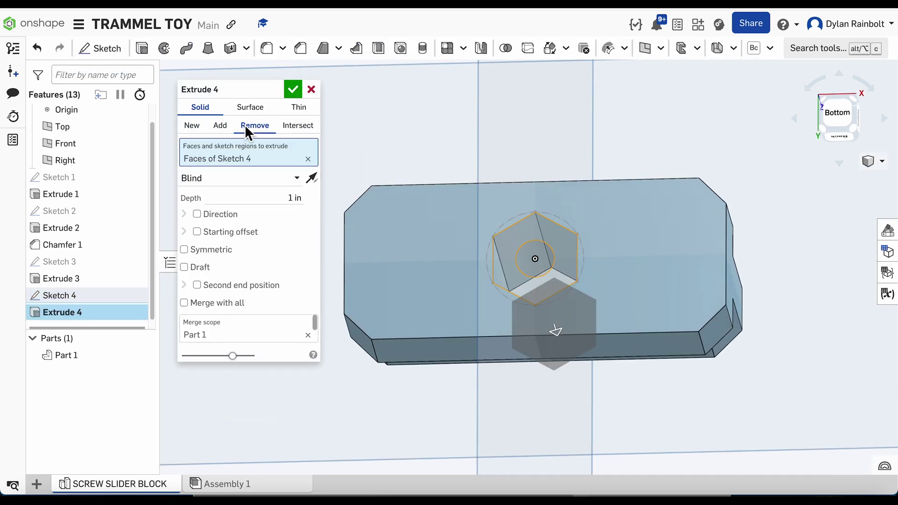
pyautogui.click(288, 198)
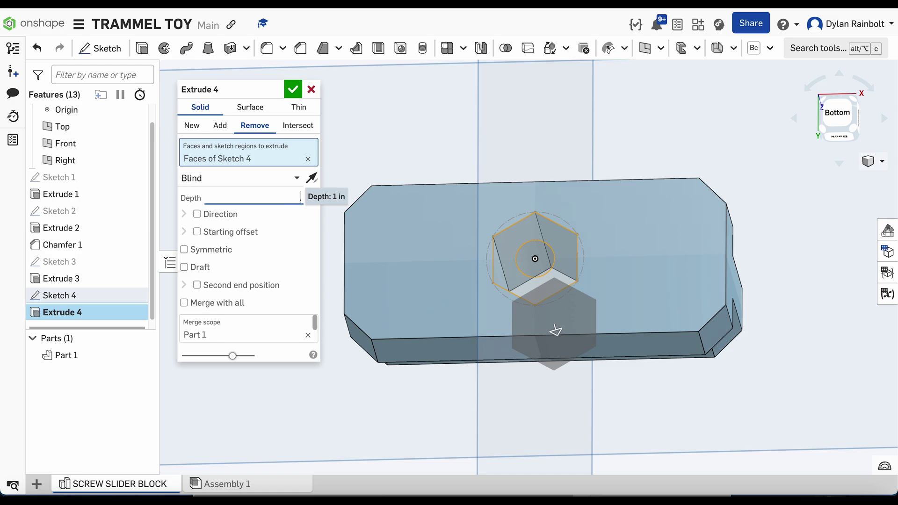
pyautogui.write('0.255')
pyautogui.press('Return')
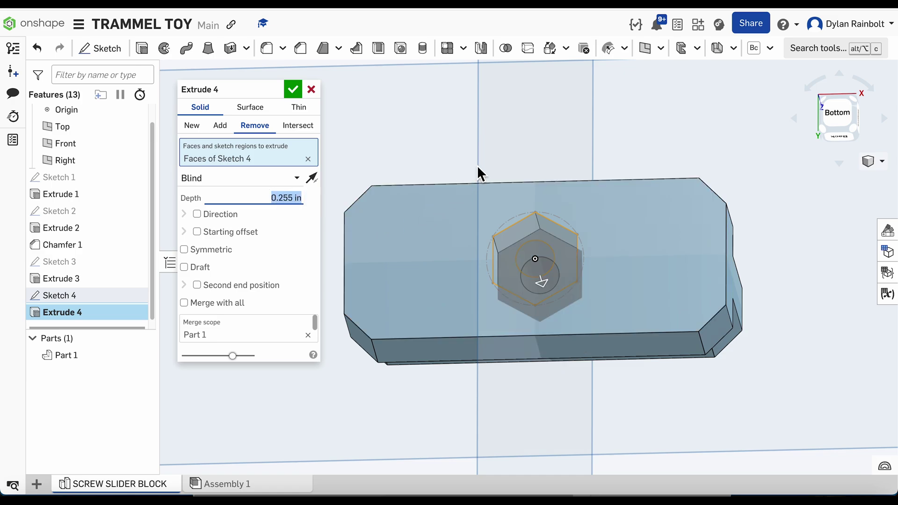
pyautogui.moveTo(478, 165); pyautogui.dragTo(520, 139, button='right')
pyautogui.click(293, 89)
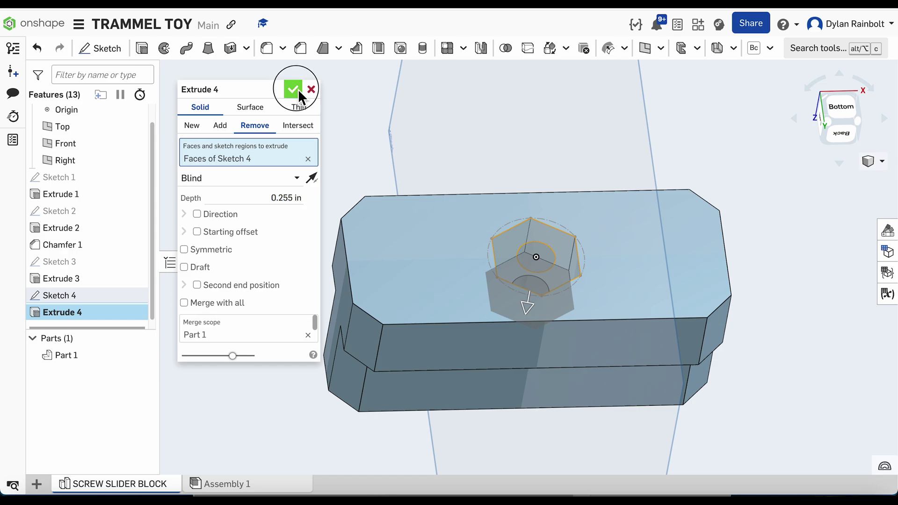
pyautogui.moveTo(470, 155); pyautogui.dragTo(422, 270, button='right')
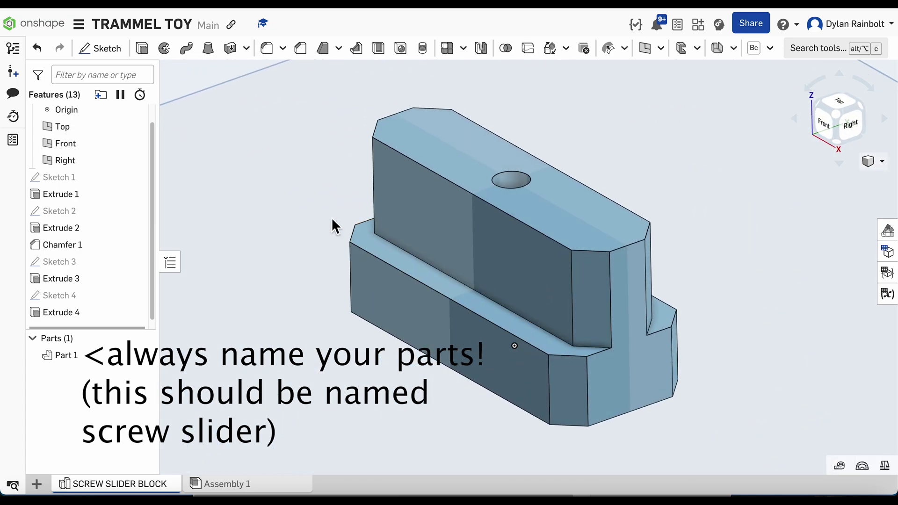
pyautogui.scroll(-3, 311, 220)
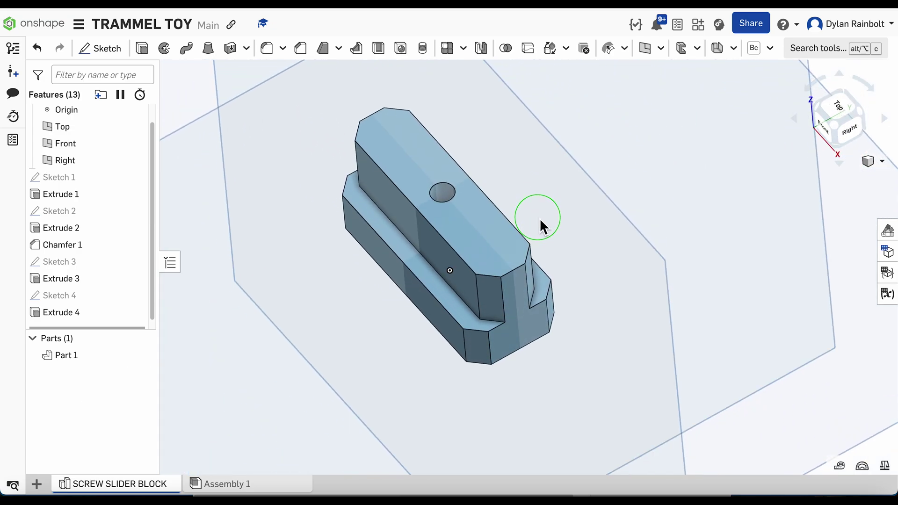